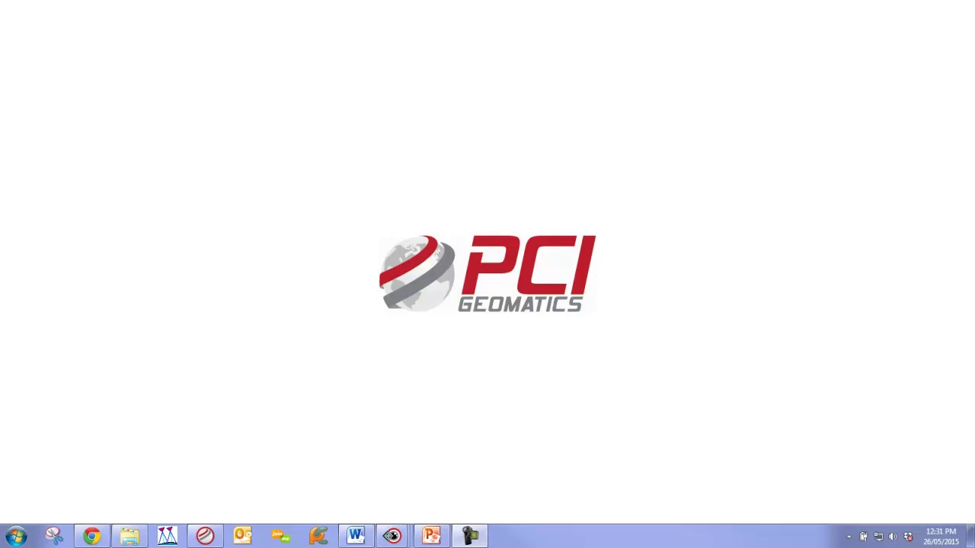
Bring the Focus map window with the colour spot7_ortho city imagery to the front.
{"action": "mouse_move", "coordinate": [398, 533]}
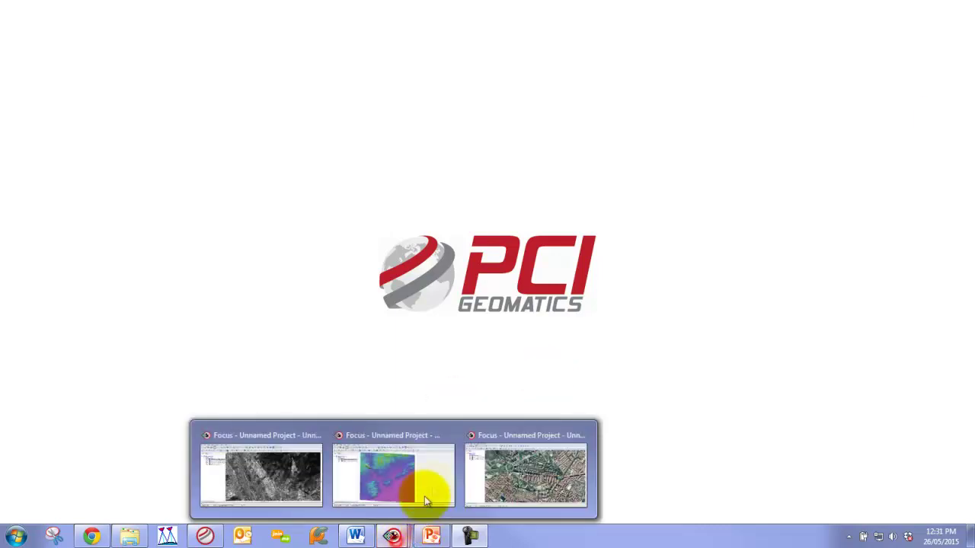
{"action": "left_click", "coordinate": [512, 484]}
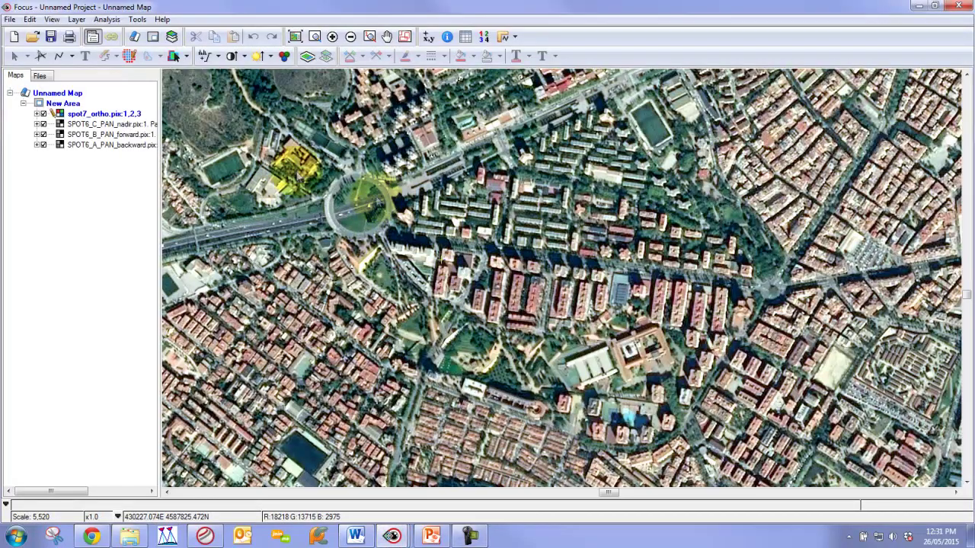
Select the spot7_ortho and SPOT6_C_PAN_nadir layers, then toggle spot7_ortho off, on and off.
{"action": "left_click", "coordinate": [83, 115]}
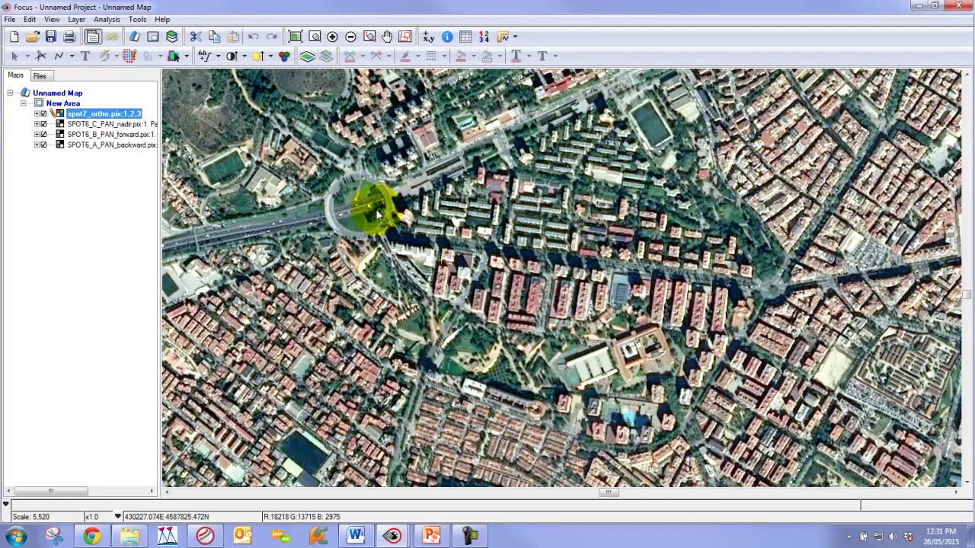
{"action": "left_click", "coordinate": [114, 115]}
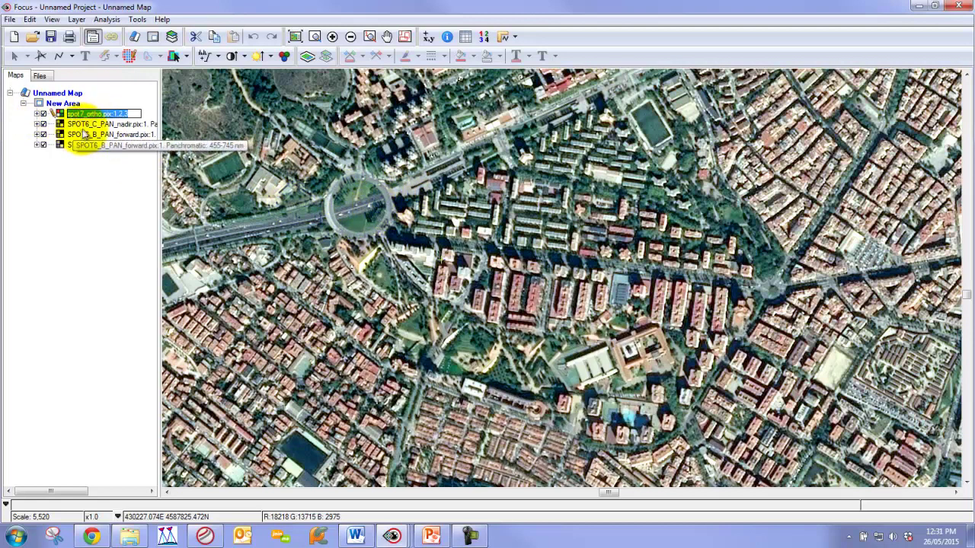
{"action": "left_click", "coordinate": [76, 126]}
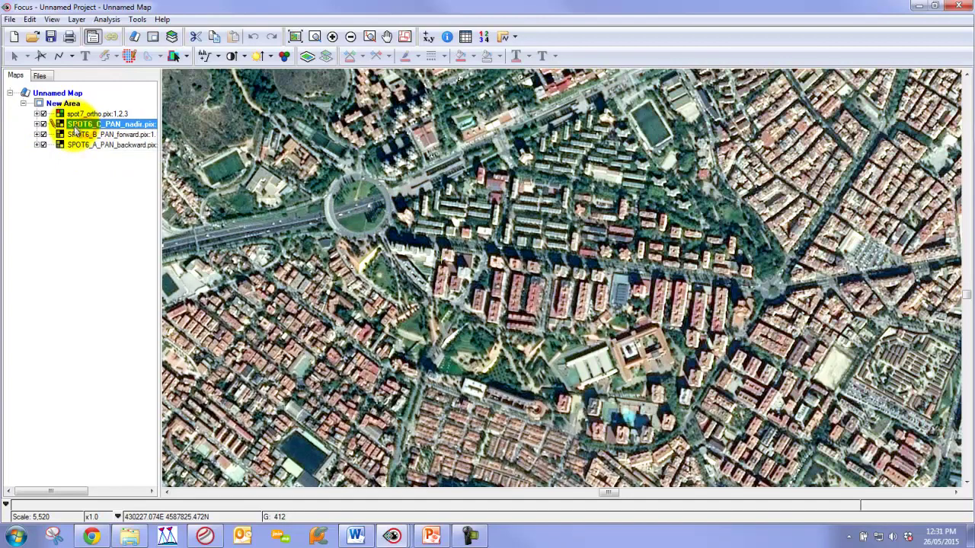
{"action": "left_click", "coordinate": [61, 114]}
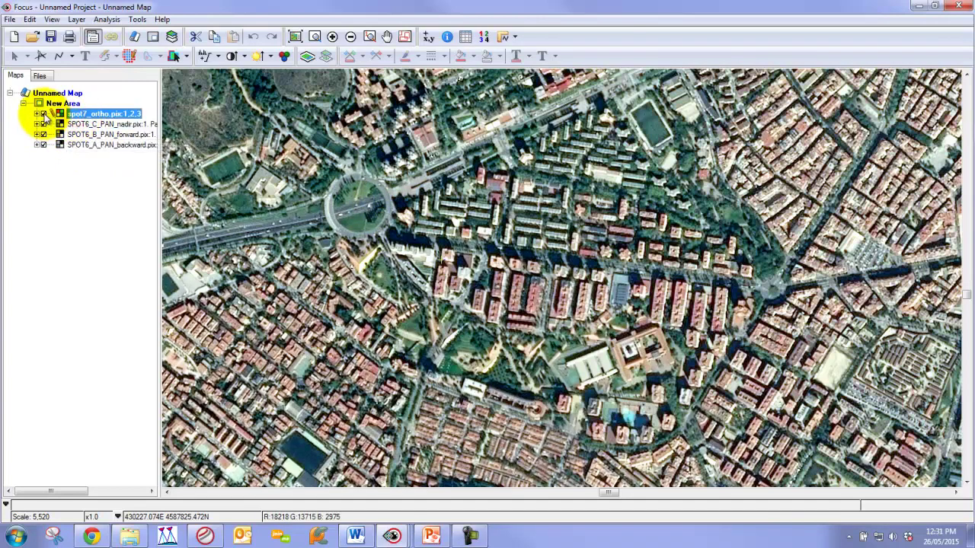
{"action": "left_click", "coordinate": [43, 114]}
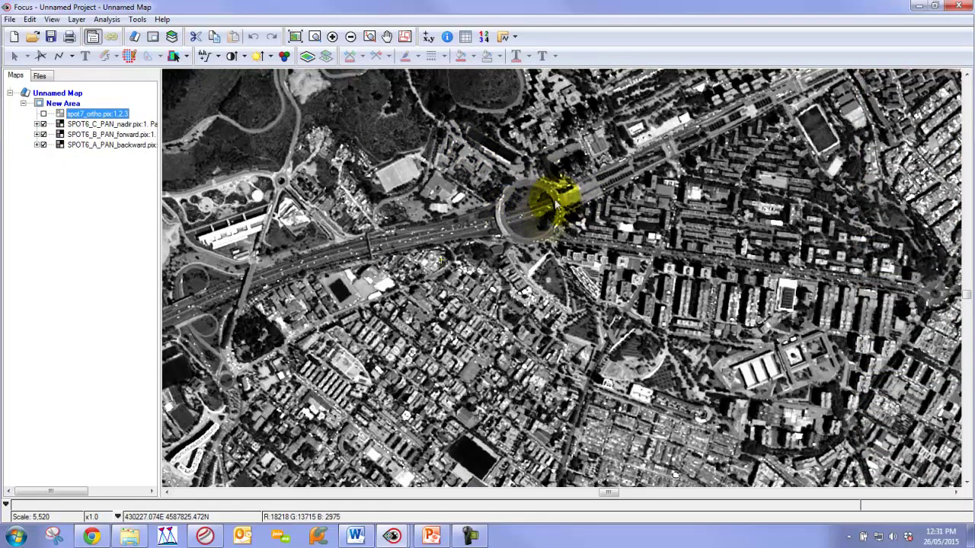
{"action": "left_click", "coordinate": [43, 114]}
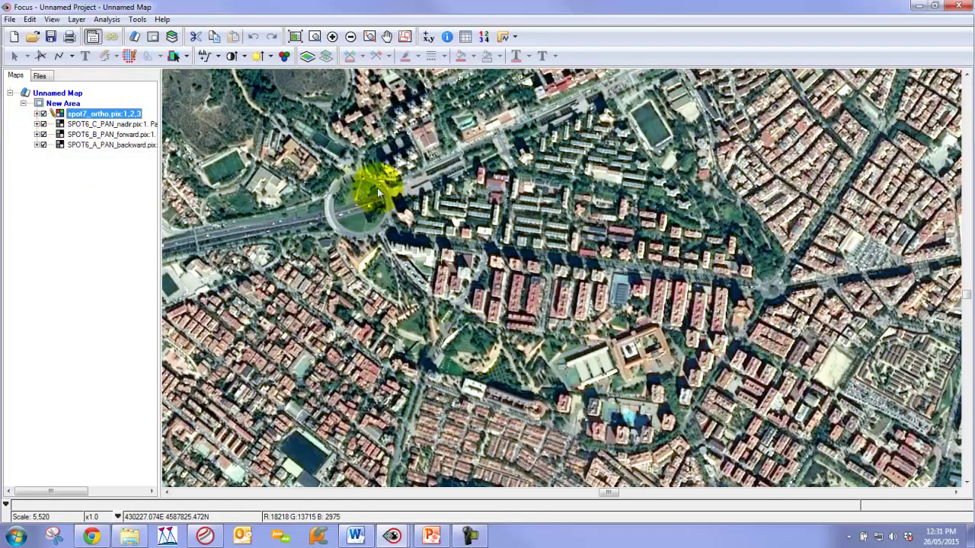
{"action": "left_click", "coordinate": [44, 113]}
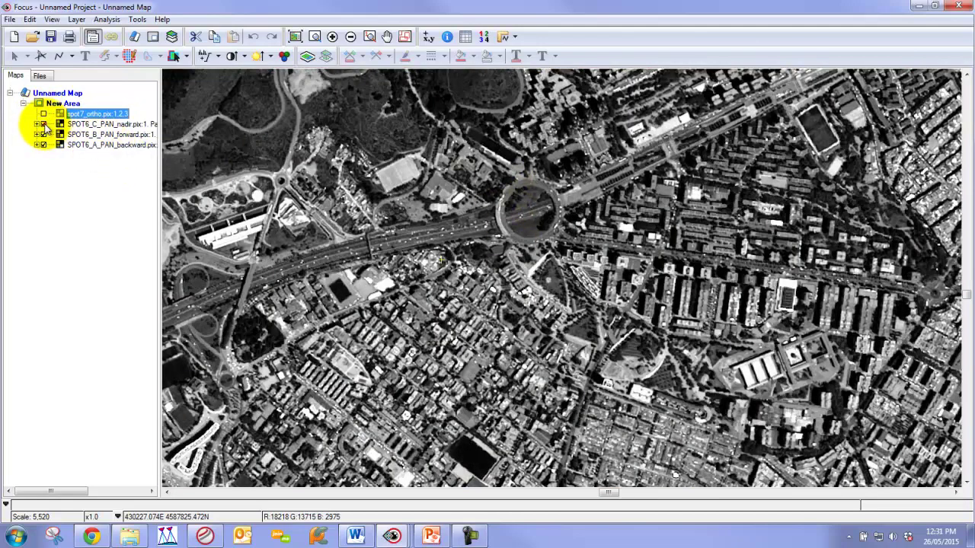
Toggle the SPOT6 nadir and forward layers off and on, leaving spot7_ortho hidden.
{"action": "left_click", "coordinate": [44, 123]}
{"action": "left_click", "coordinate": [43, 134]}
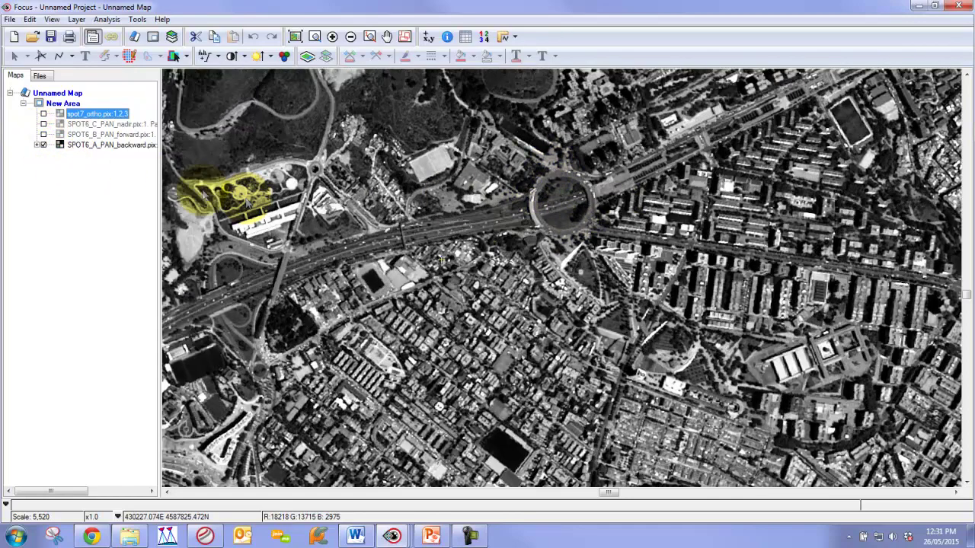
{"action": "left_click", "coordinate": [44, 134]}
{"action": "left_click", "coordinate": [44, 123]}
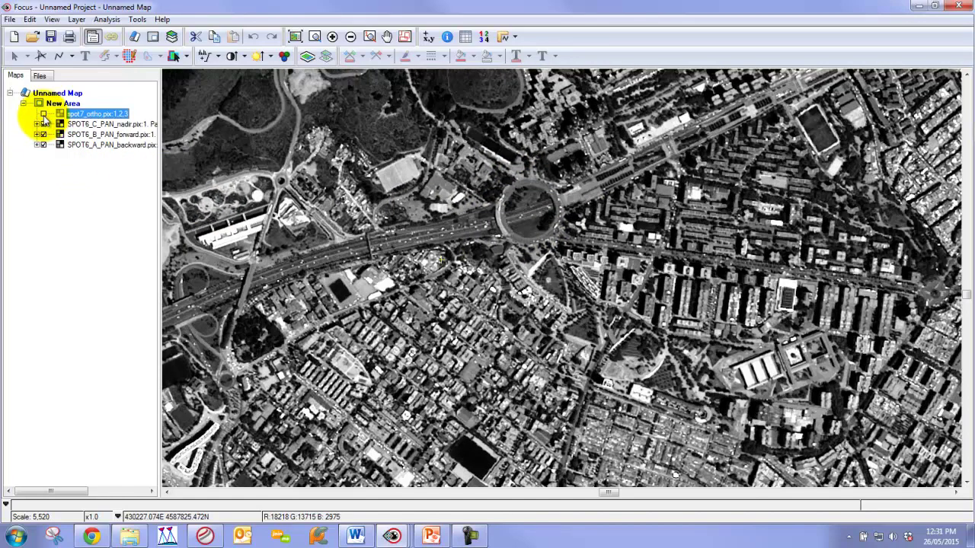
{"action": "left_click", "coordinate": [44, 113]}
{"action": "left_click", "coordinate": [44, 114]}
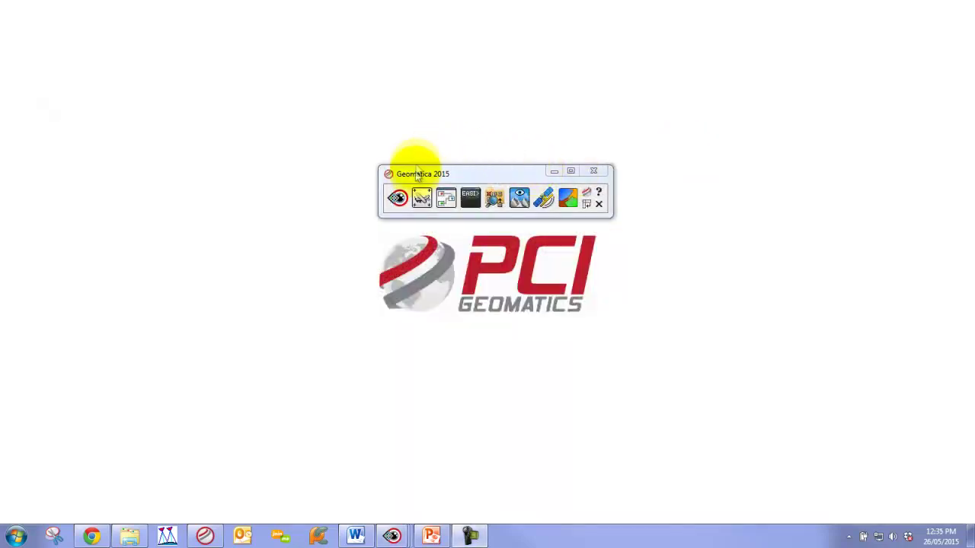
Launch OrthoEngine and start a new project.
{"action": "left_click", "coordinate": [519, 198]}
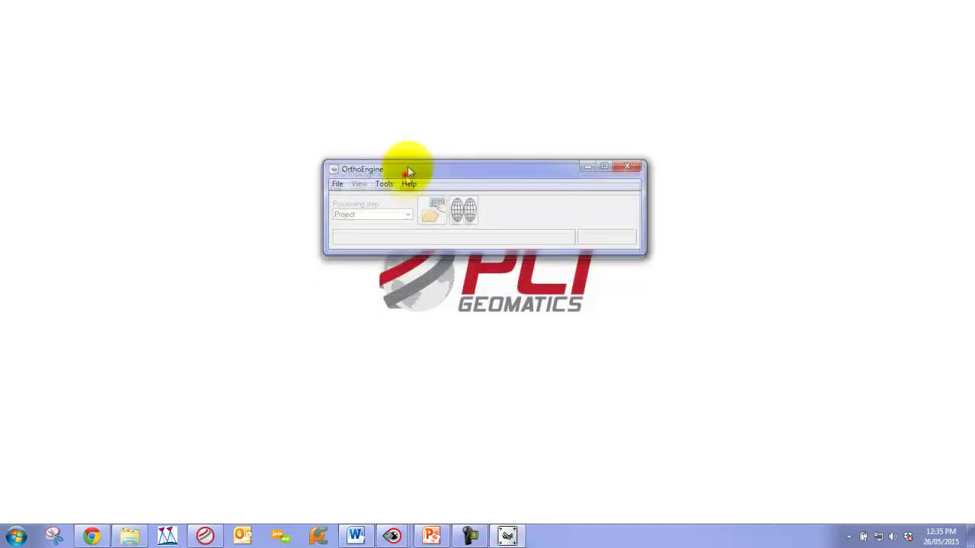
{"action": "left_click_drag", "start_coordinate": [407, 166], "coordinate": [410, 138]}
{"action": "left_click", "coordinate": [340, 151]}
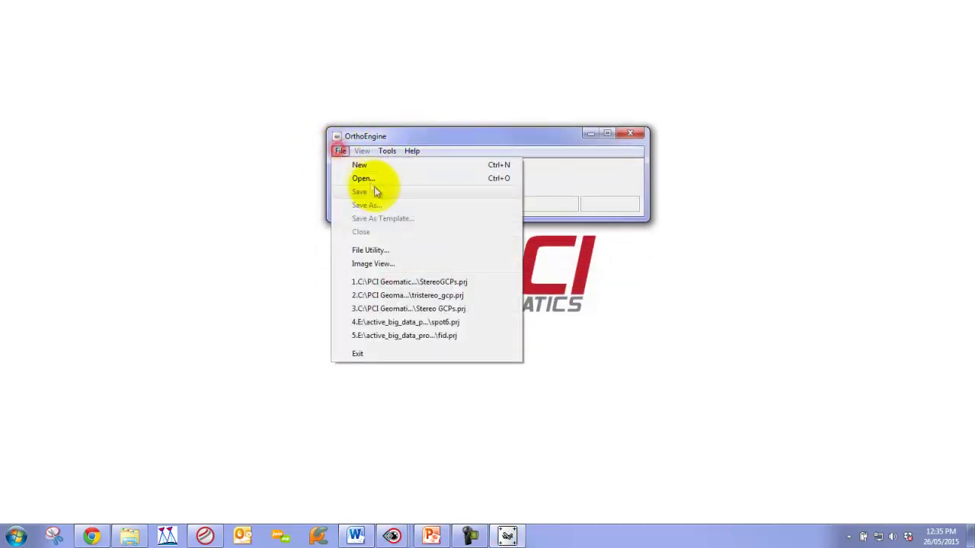
{"action": "left_click", "coordinate": [363, 168]}
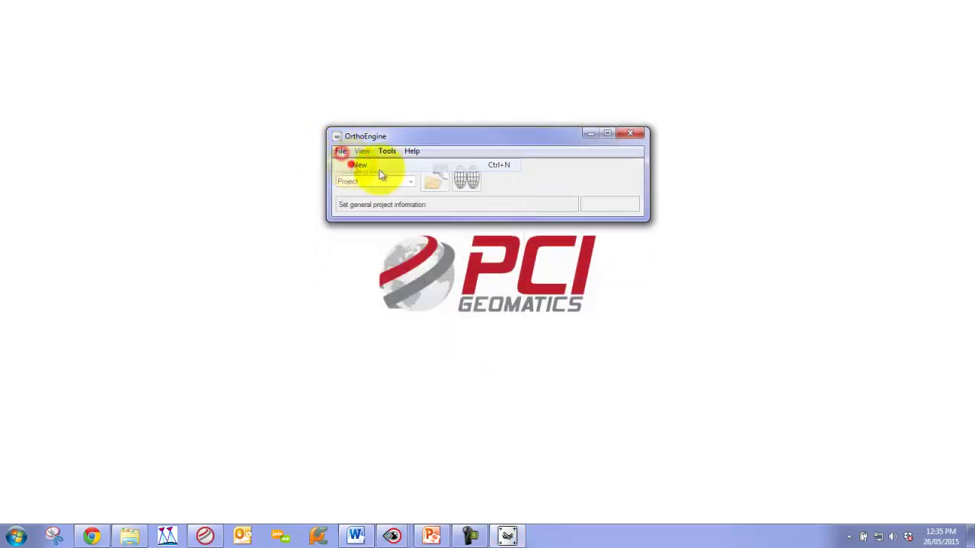
Name the project file 'stereo spot6' with project name 'Automatic Stereo GCP'.
{"action": "left_click", "coordinate": [446, 164]}
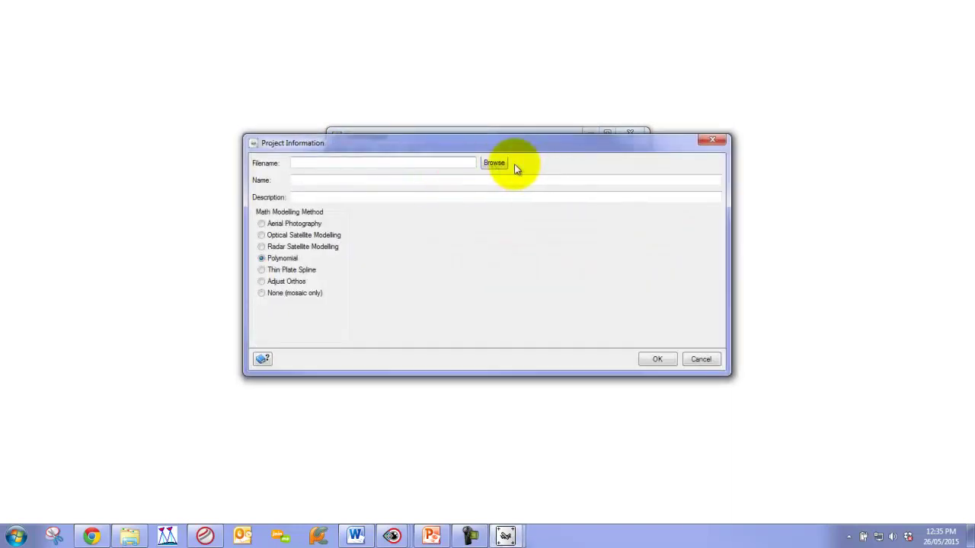
{"action": "type", "text": "stereo spot6"}
{"action": "key", "text": "Tab"}
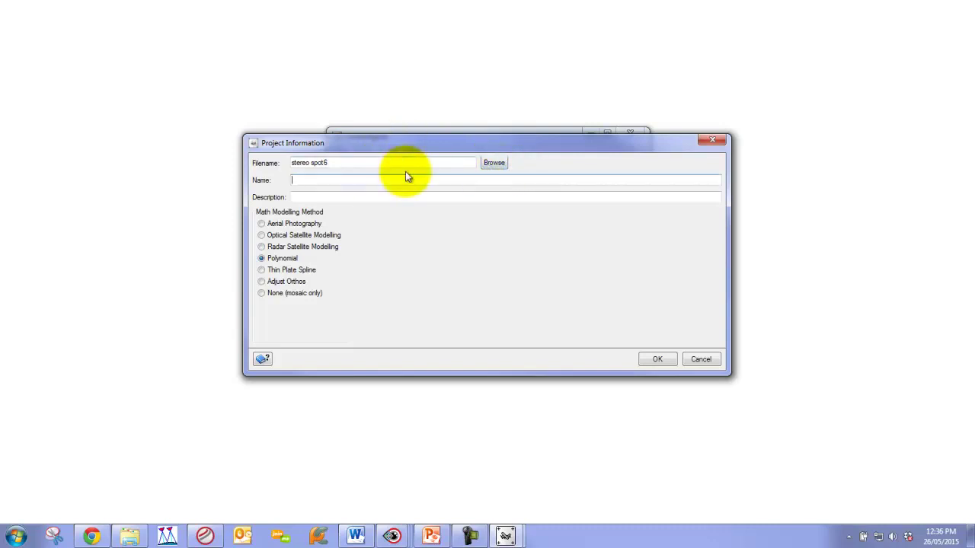
{"action": "type", "text": "Automatic Stere GCP"}
{"action": "key", "text": "Left"}
{"action": "key", "text": "Left"}
{"action": "key", "text": "Left"}
{"action": "key", "text": "Left"}
{"action": "type", "text": "o"}
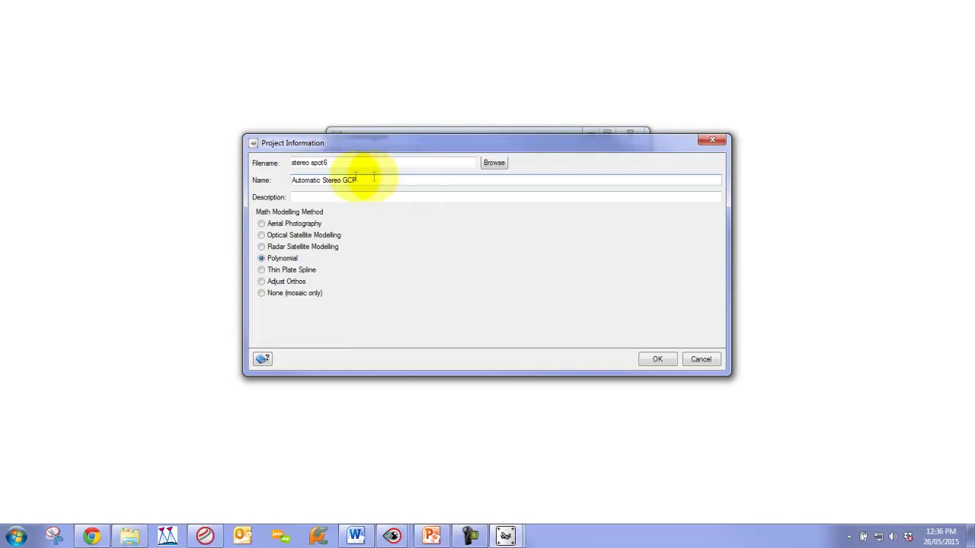
Choose Optical Satellite Modelling with Rational Function extracted from the image, and confirm.
{"action": "left_click", "coordinate": [354, 197]}
{"action": "left_click", "coordinate": [282, 236]}
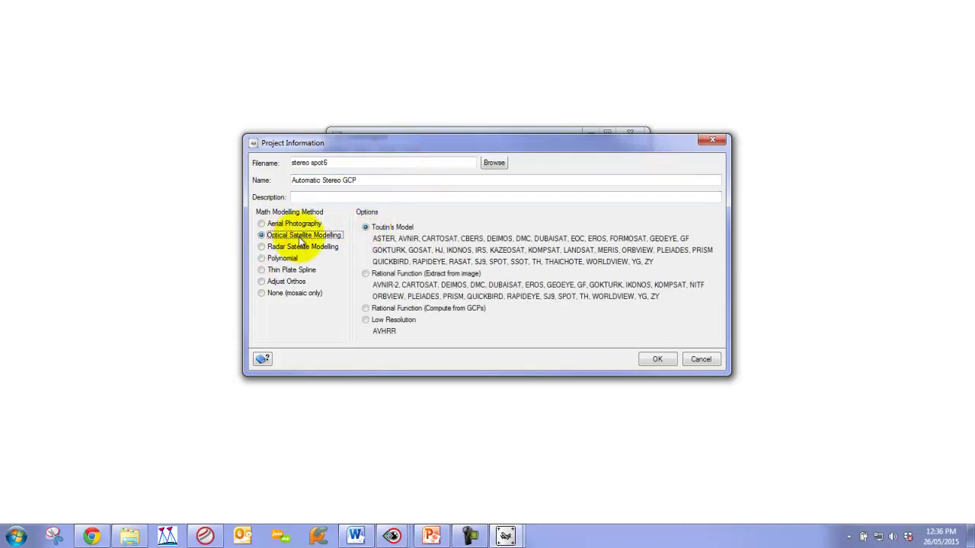
{"action": "left_click", "coordinate": [378, 274]}
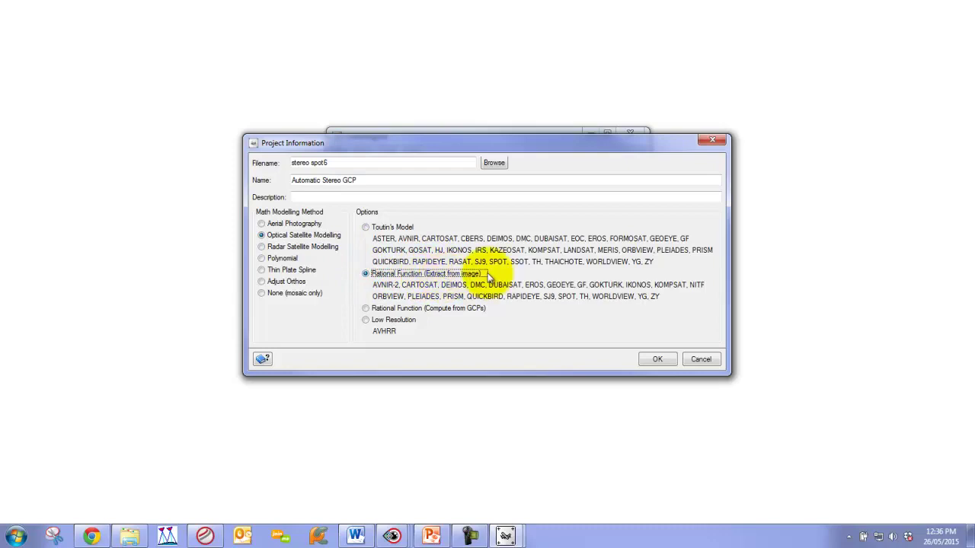
{"action": "left_click", "coordinate": [656, 360]}
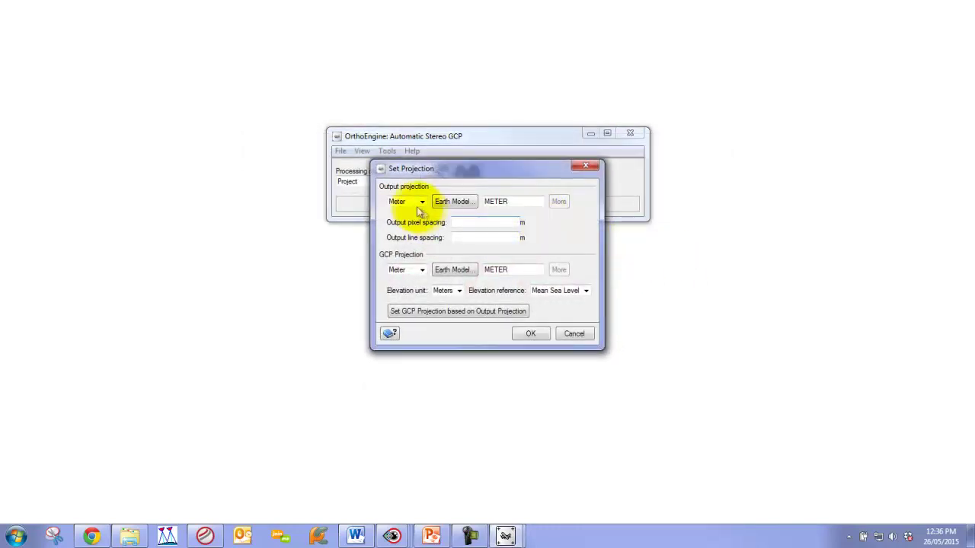
{"action": "left_click_drag", "start_coordinate": [431, 169], "coordinate": [202, 253]}
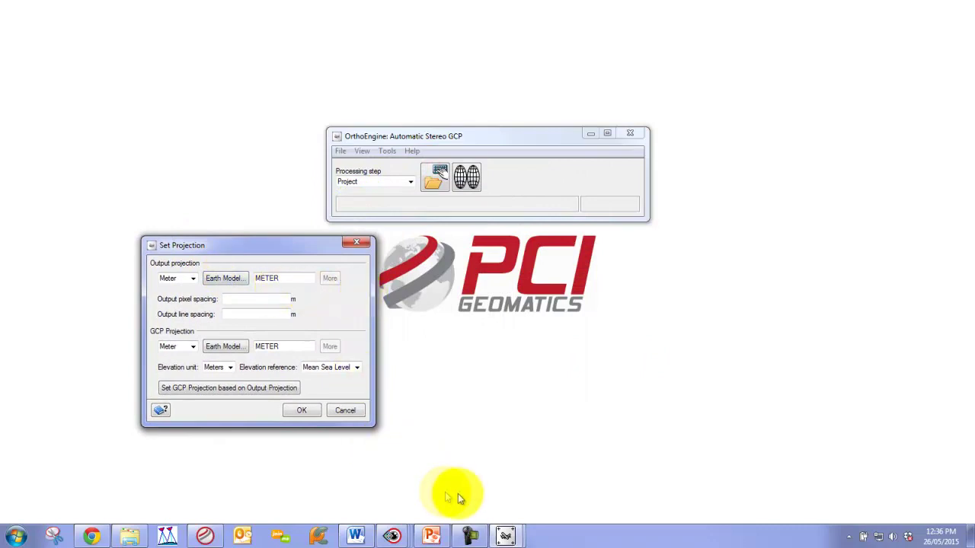
{"action": "mouse_move", "coordinate": [431, 537]}
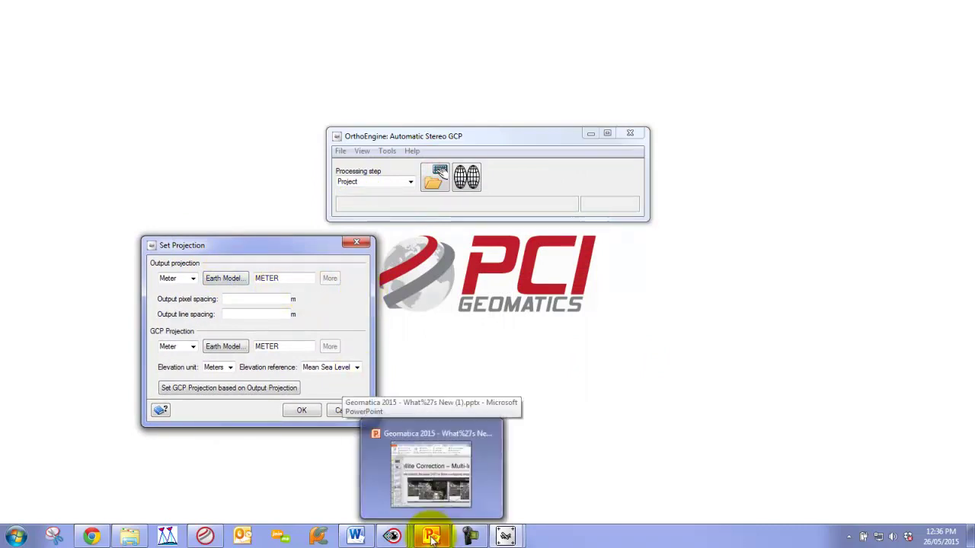
{"action": "left_click", "coordinate": [635, 346]}
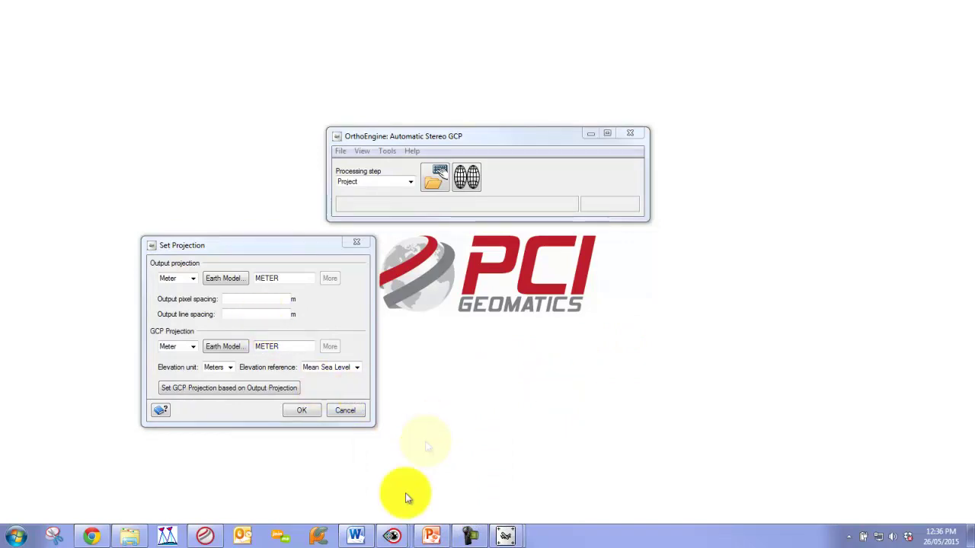
{"action": "mouse_move", "coordinate": [392, 537]}
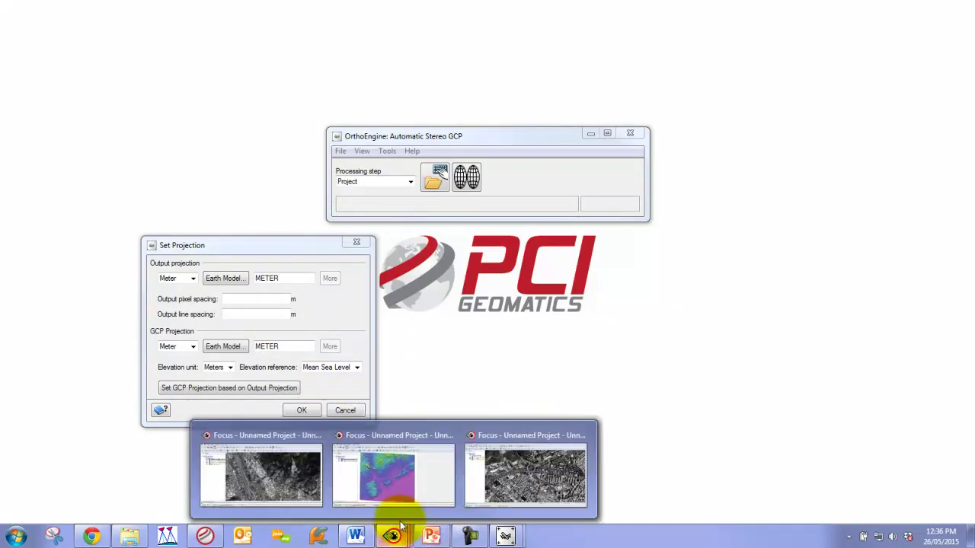
{"action": "left_click", "coordinate": [525, 472]}
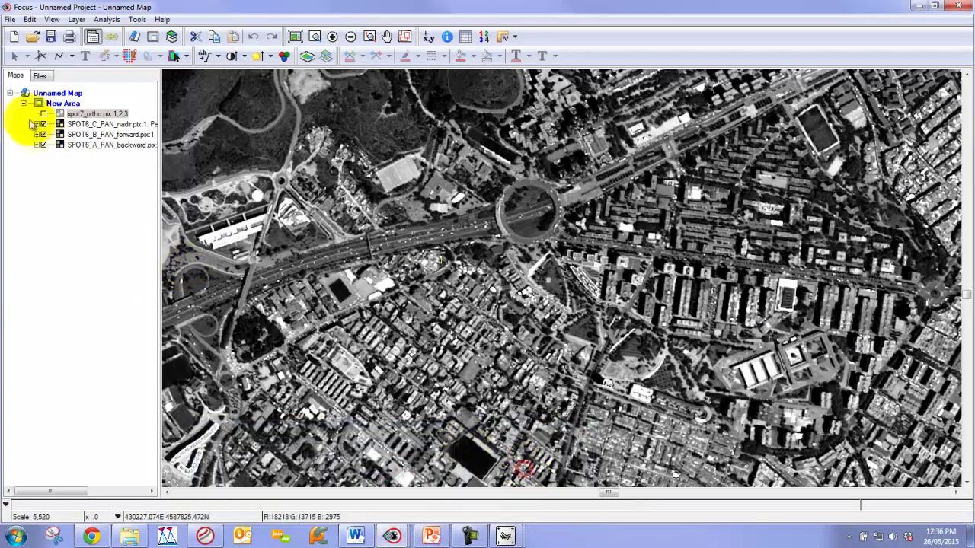
Display spot7_ortho and check its file projection: UTM 31 T D000 with about 1.5 m pixels.
{"action": "left_click", "coordinate": [44, 113]}
{"action": "left_click", "coordinate": [42, 76]}
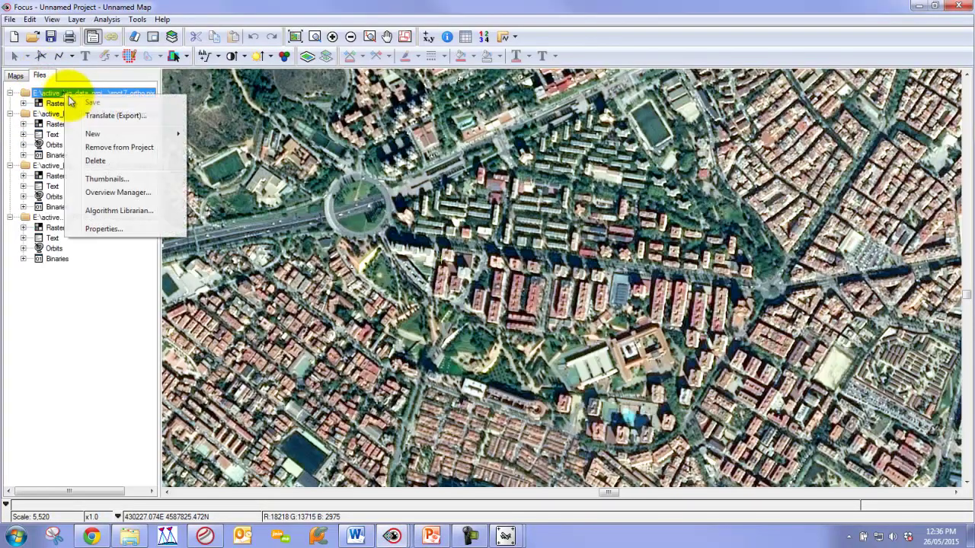
{"action": "left_click", "coordinate": [104, 228]}
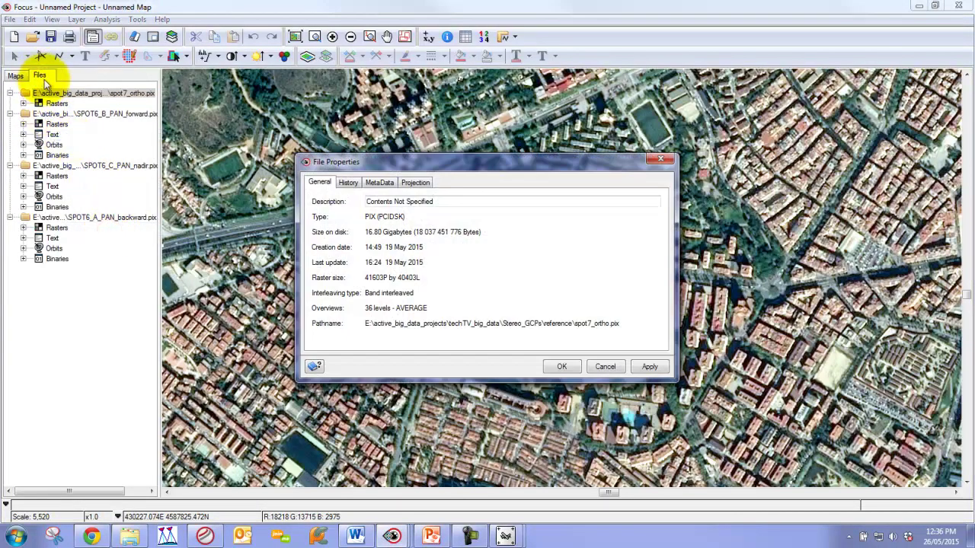
{"action": "left_click", "coordinate": [415, 182]}
{"action": "left_click_drag", "start_coordinate": [462, 204], "coordinate": [412, 217]}
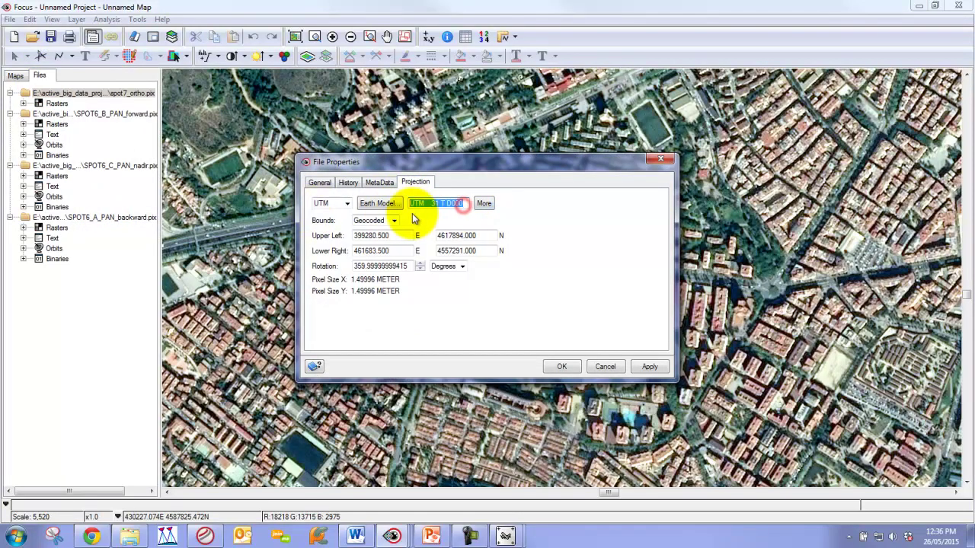
{"action": "left_click", "coordinate": [605, 366]}
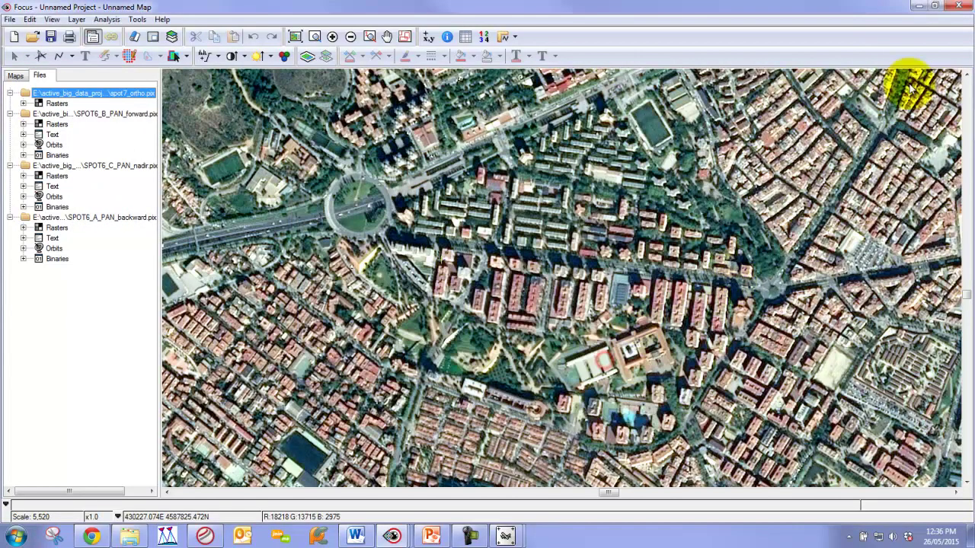
{"action": "left_click", "coordinate": [916, 11]}
Set output pixel and line spacing to 1.5 m and match the GCP projection to UTM 31 T D000.
{"action": "double_click", "coordinate": [287, 276]}
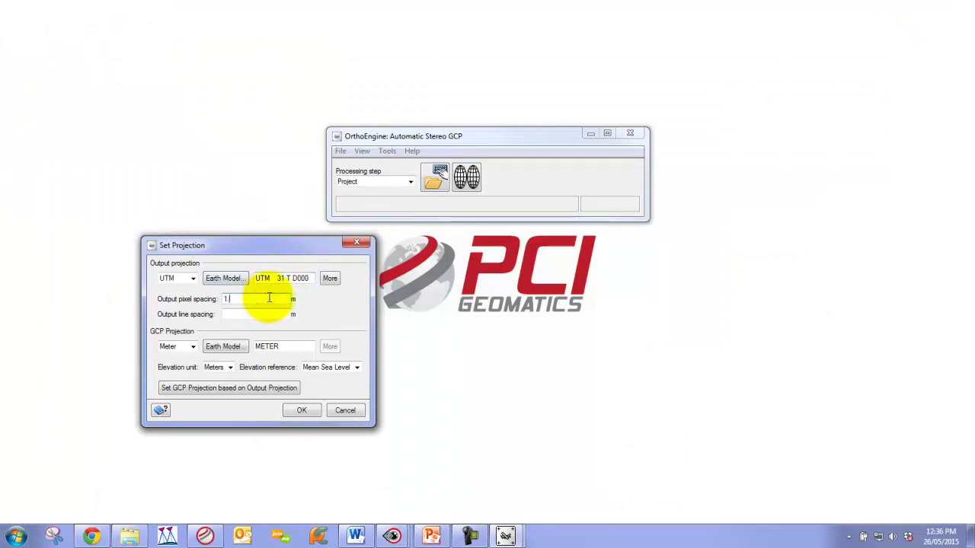
{"action": "left_click", "coordinate": [269, 297]}
{"action": "type", "text": "1.5"}
{"action": "key", "text": "Tab"}
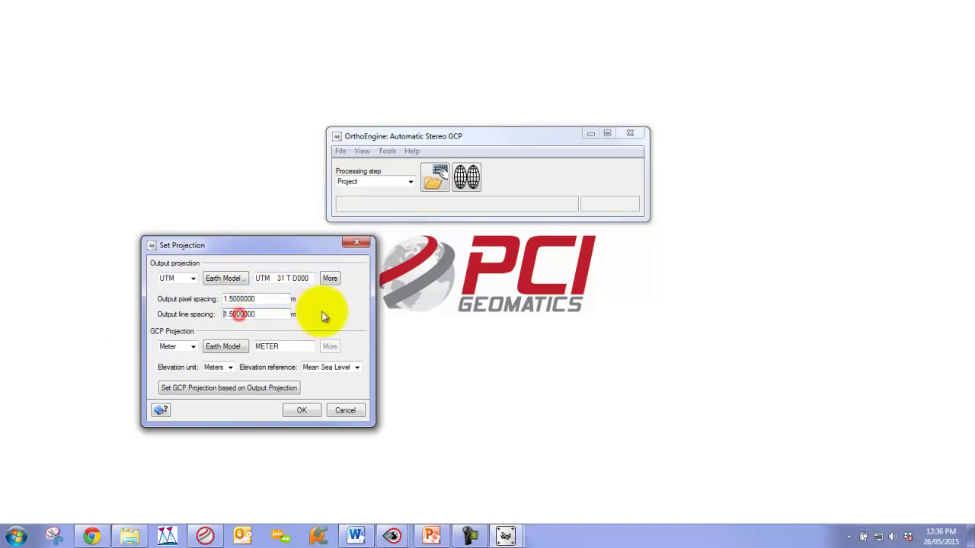
{"action": "left_click", "coordinate": [262, 313]}
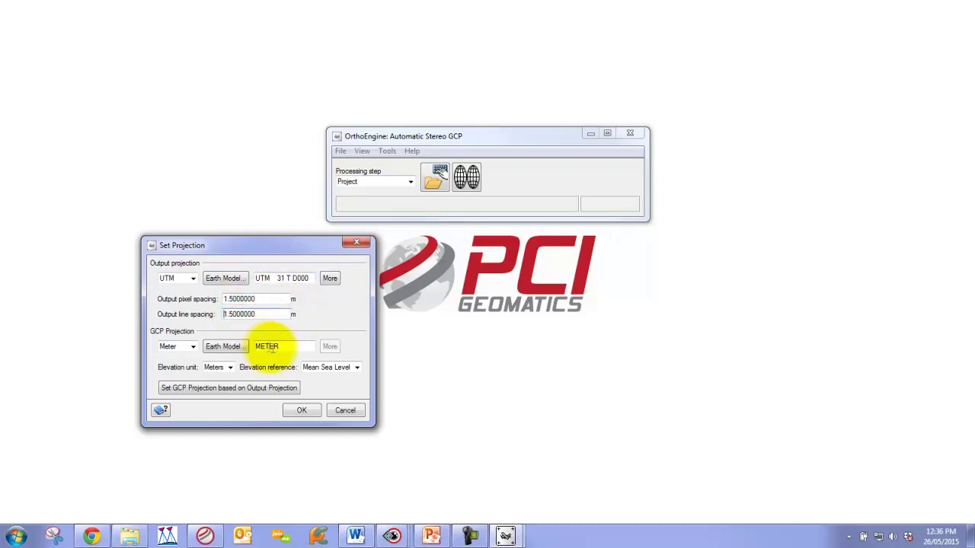
{"action": "left_click", "coordinate": [253, 387]}
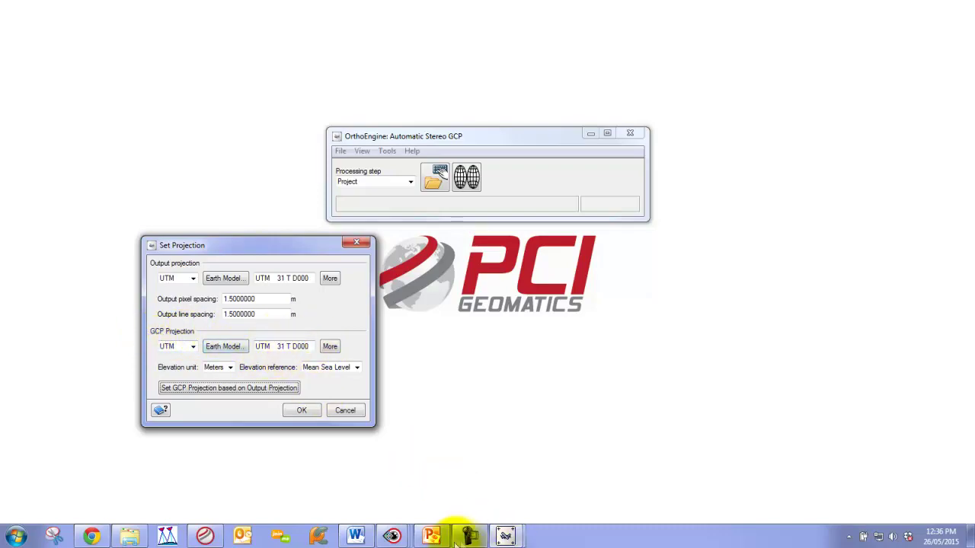
{"action": "mouse_move", "coordinate": [392, 536]}
{"action": "left_click", "coordinate": [496, 468]}
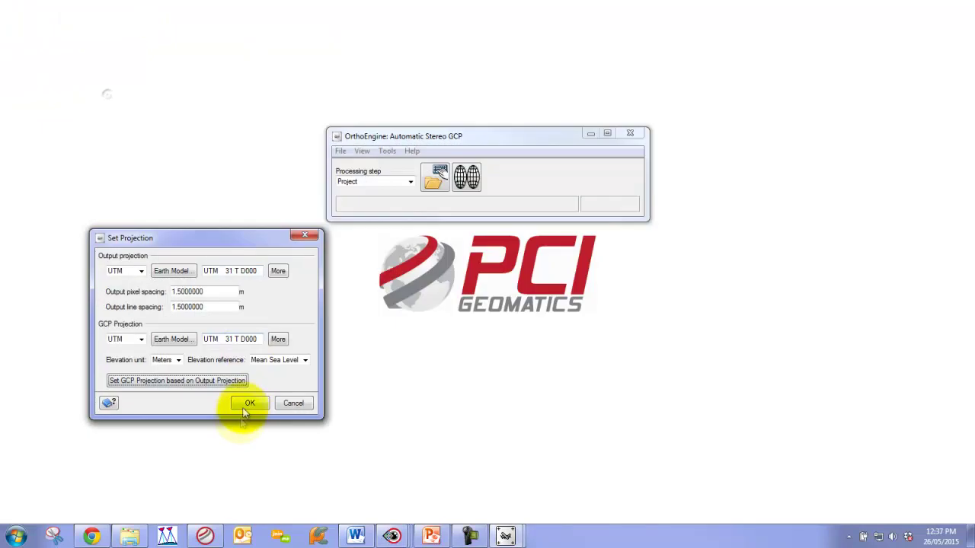
Accept the projection settings and switch to the Data Input processing step.
{"action": "left_click", "coordinate": [246, 404]}
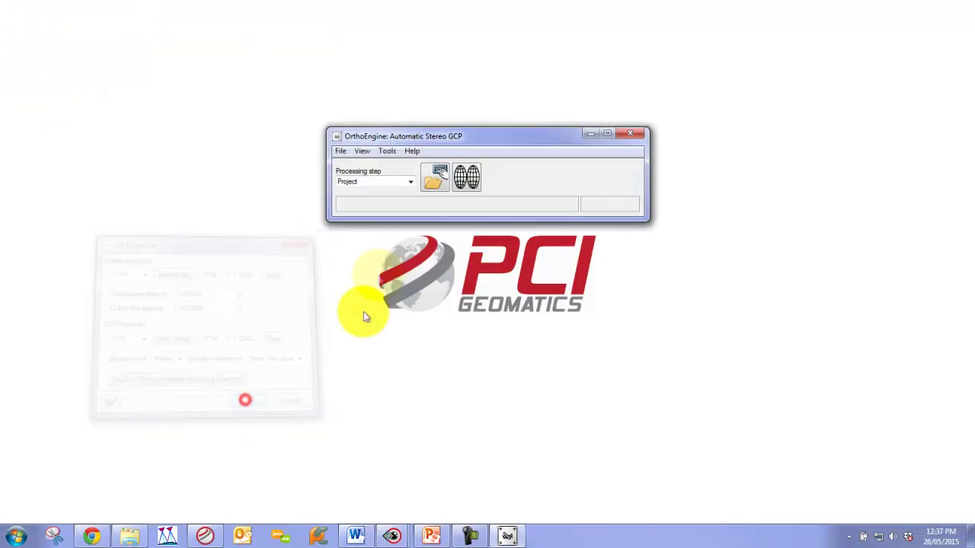
{"action": "left_click", "coordinate": [409, 186]}
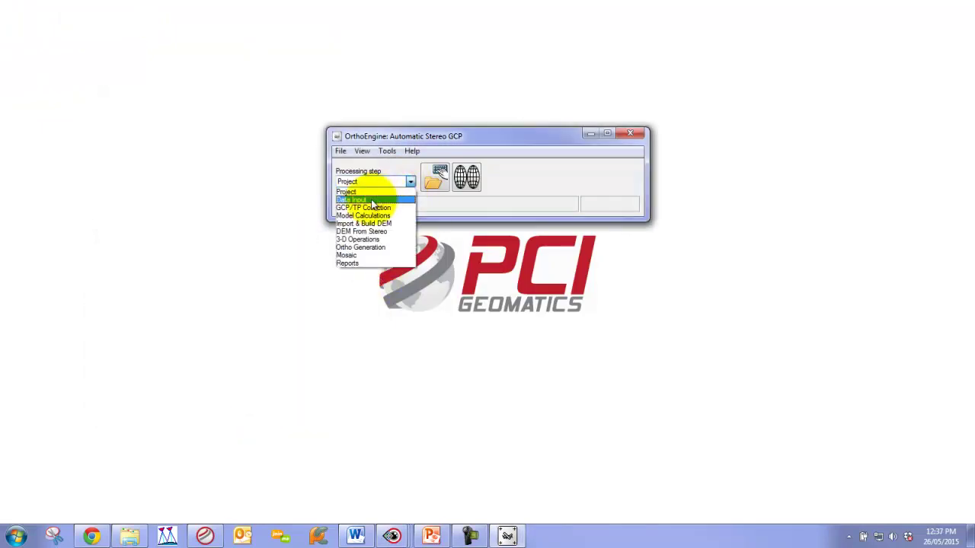
{"action": "left_click", "coordinate": [373, 201]}
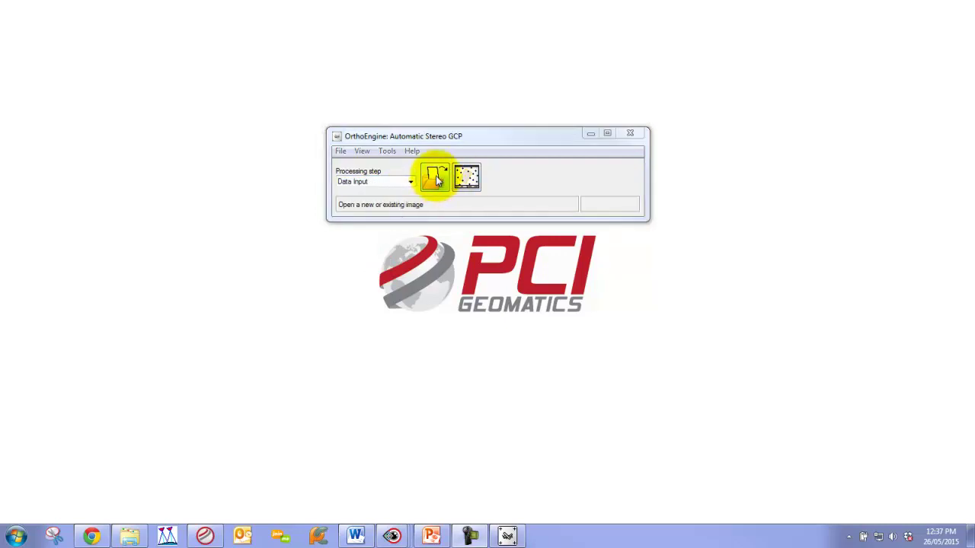
{"action": "left_click", "coordinate": [436, 178]}
Add the three raw SPOT6 nadir, forward and backward .pix images to the project.
{"action": "left_click", "coordinate": [556, 332]}
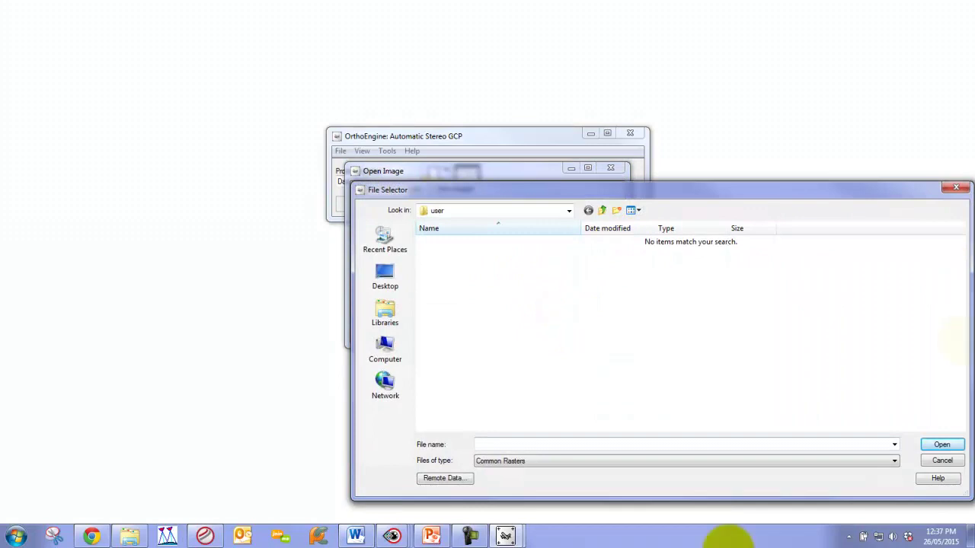
{"action": "left_click", "coordinate": [122, 537]}
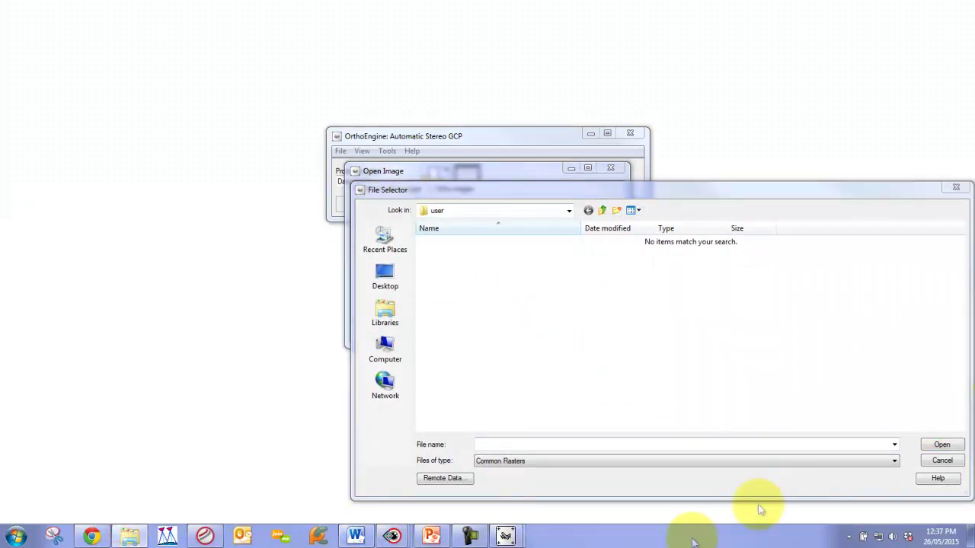
{"action": "left_click", "coordinate": [543, 447]}
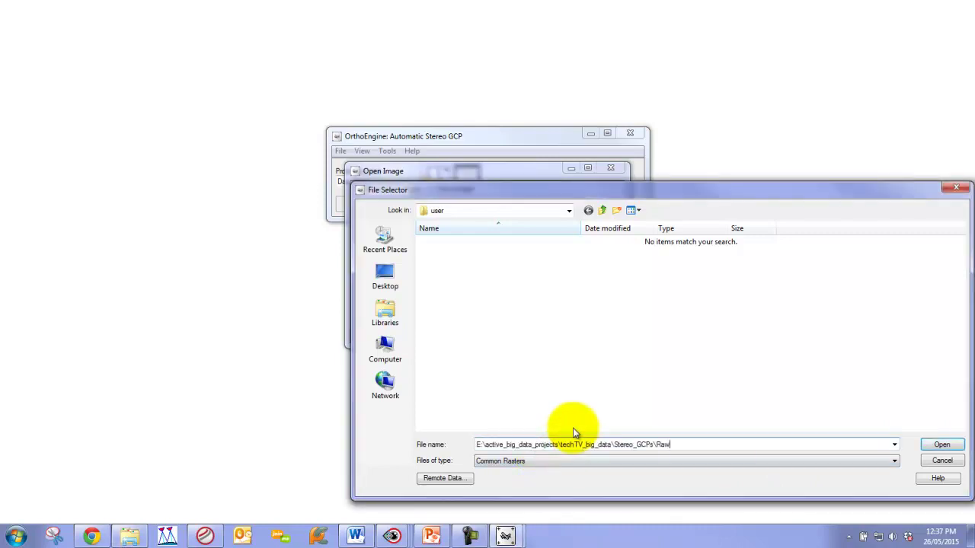
{"action": "key", "text": "Return"}
{"action": "left_click_drag", "start_coordinate": [497, 360], "coordinate": [461, 224]}
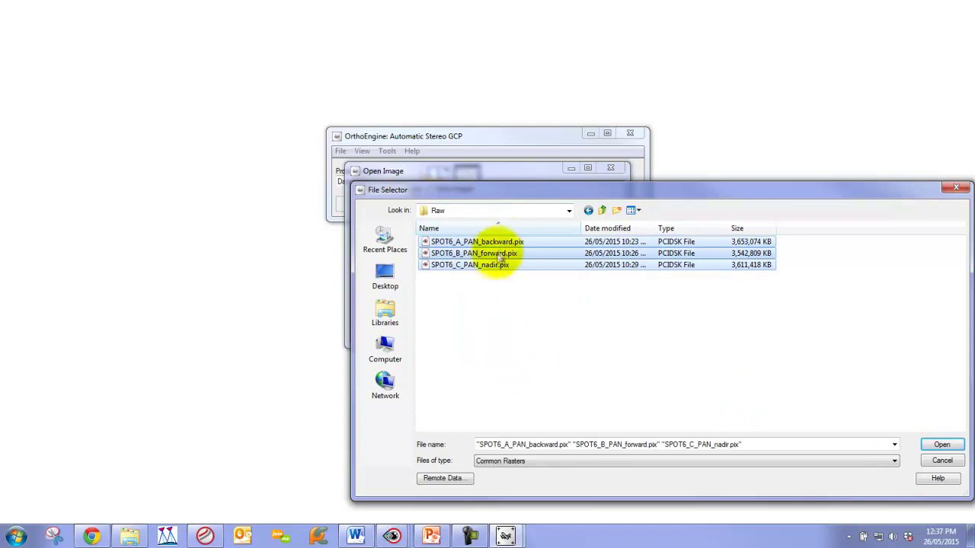
{"action": "left_click", "coordinate": [949, 449]}
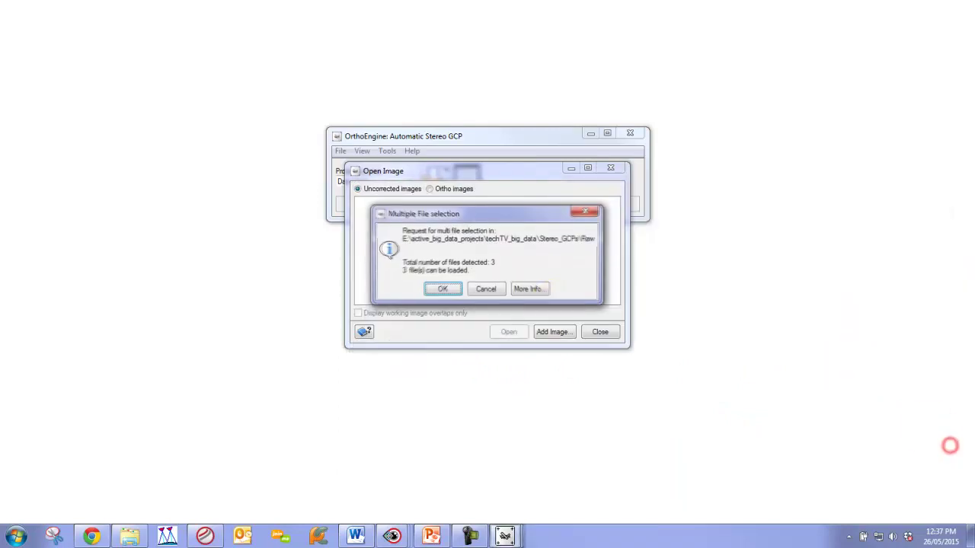
{"action": "left_click", "coordinate": [442, 286]}
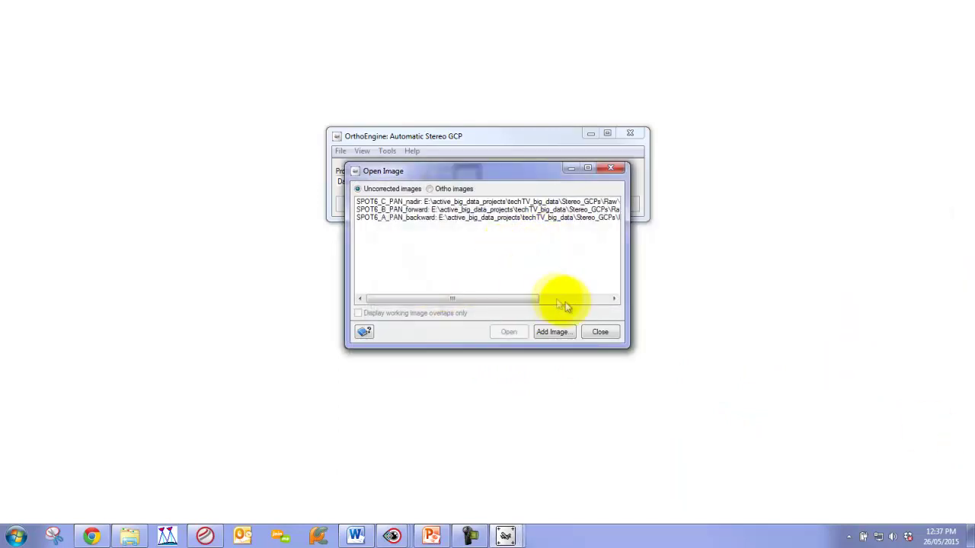
{"action": "left_click", "coordinate": [600, 332]}
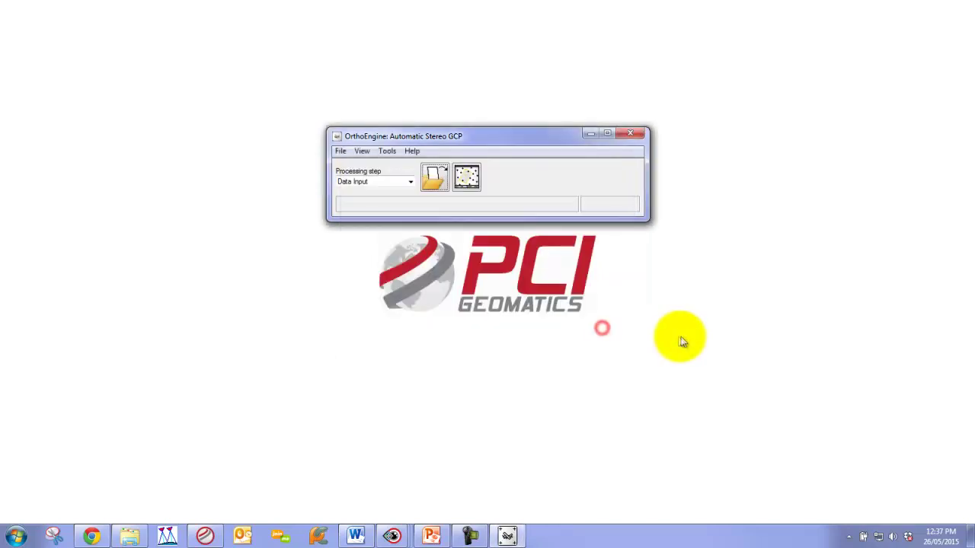
Start automatic GCP collection in the GCP/TP Collection step using spot7_ortho.pix as control source.
{"action": "left_click", "coordinate": [408, 182]}
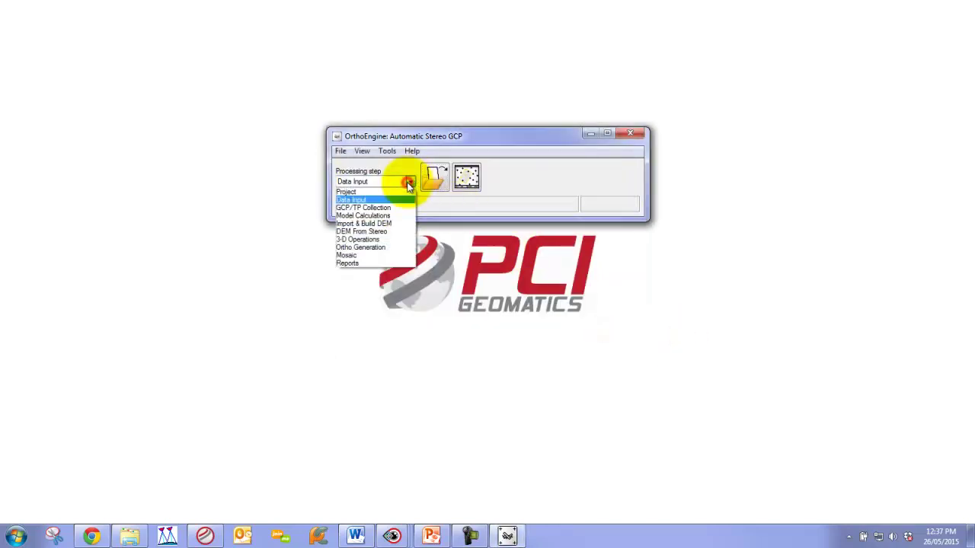
{"action": "left_click", "coordinate": [367, 209]}
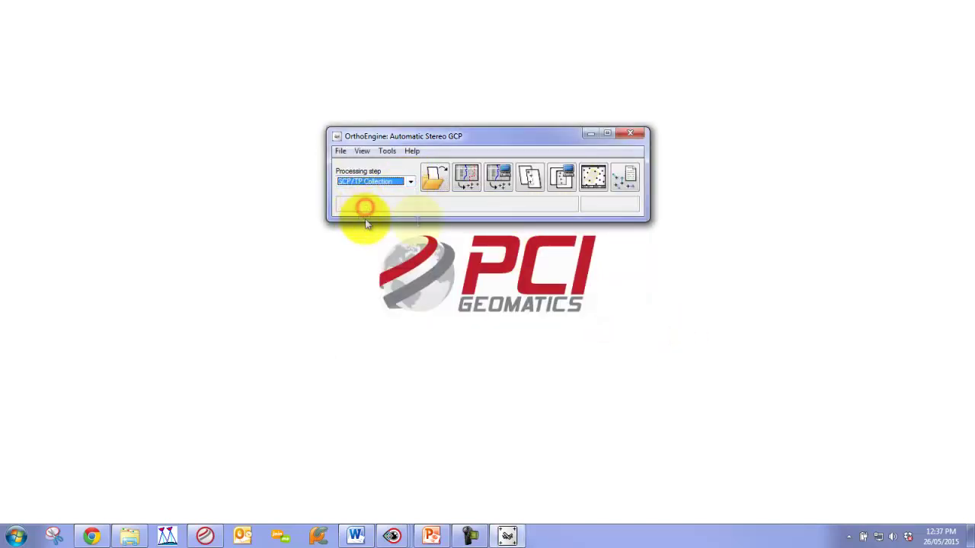
{"action": "left_click", "coordinate": [500, 180]}
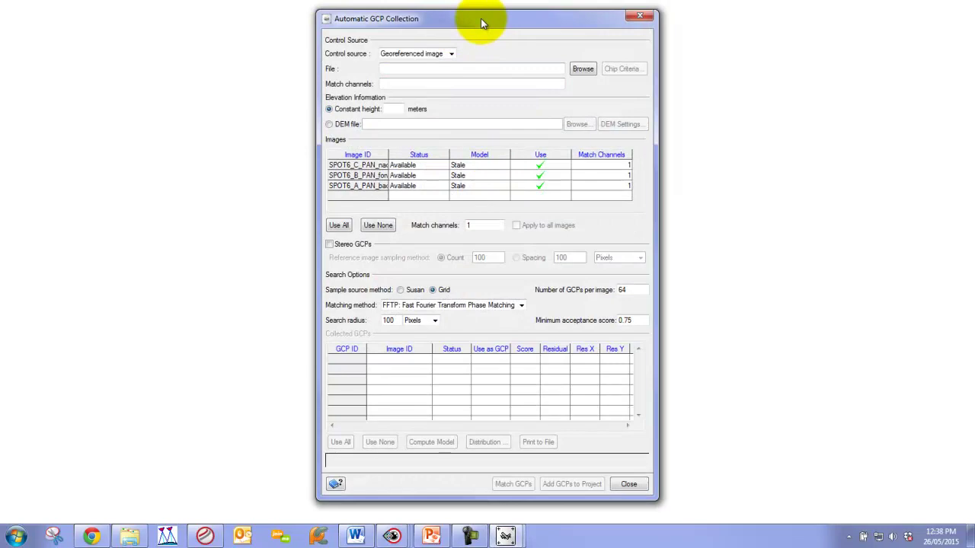
{"action": "left_click", "coordinate": [581, 69]}
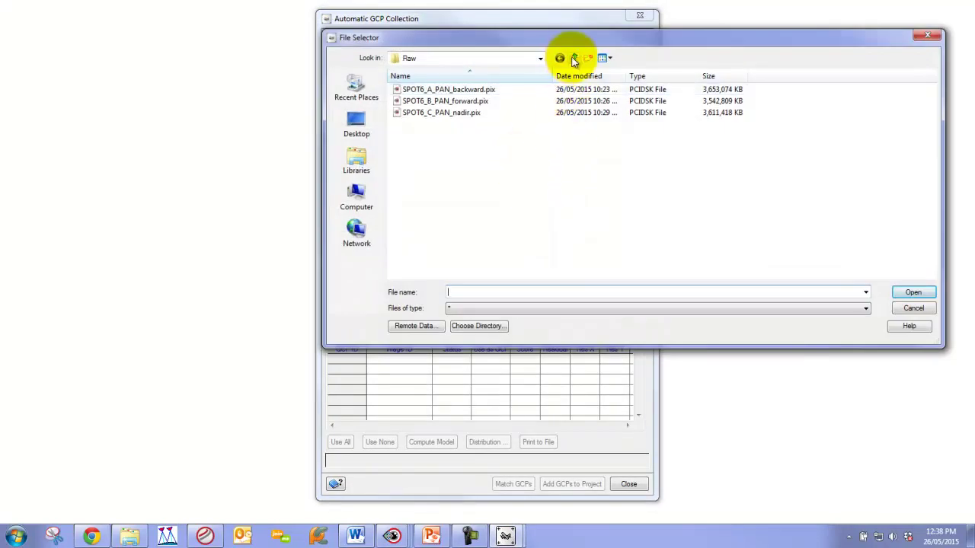
{"action": "left_click", "coordinate": [574, 59]}
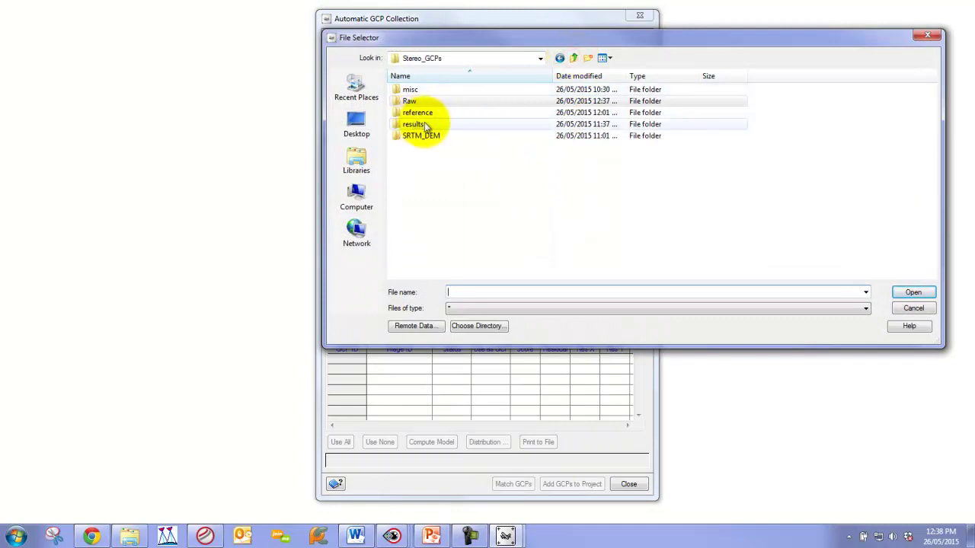
{"action": "double_click", "coordinate": [417, 113]}
{"action": "double_click", "coordinate": [417, 90]}
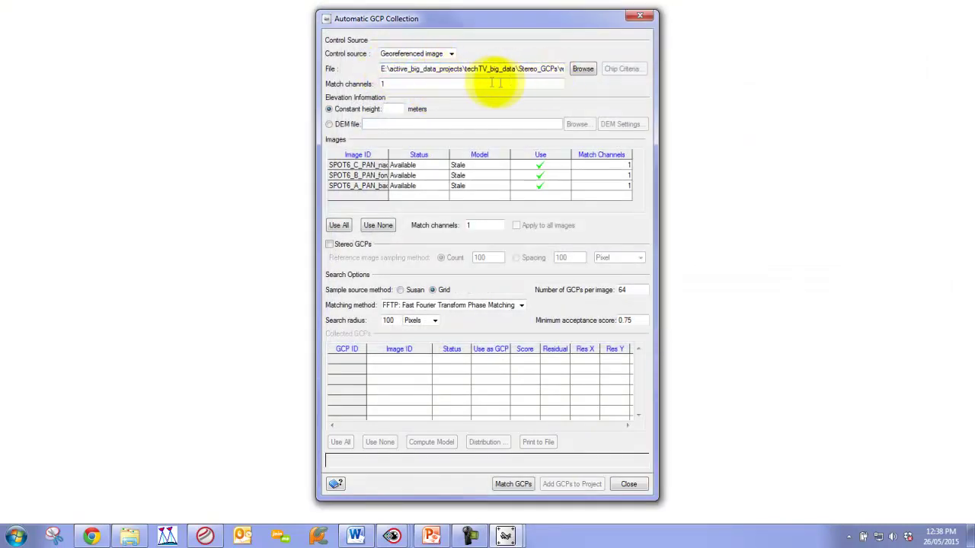
Use the DEM file srtm30_barcelona.pix for elevation, accepting elevation accuracy 7.
{"action": "left_click", "coordinate": [329, 124]}
{"action": "left_click", "coordinate": [577, 124]}
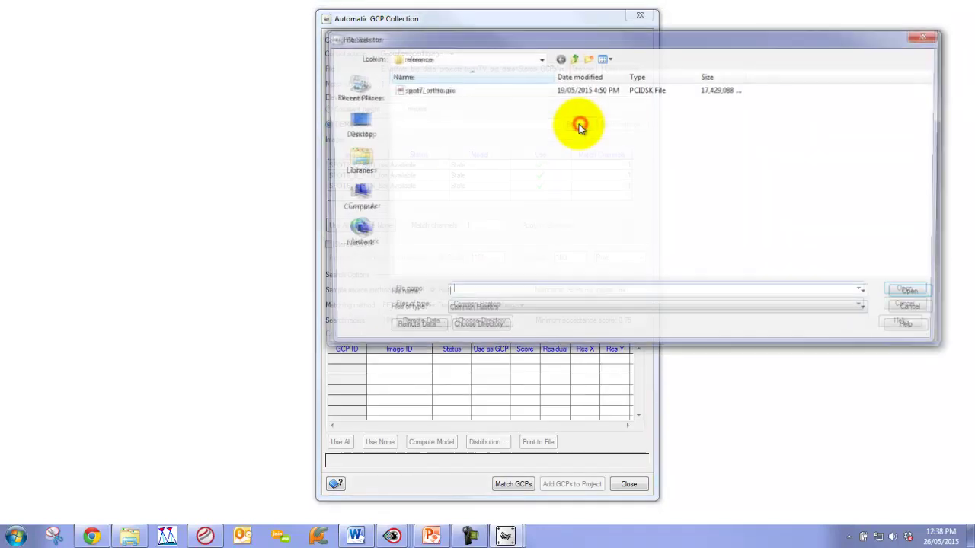
{"action": "left_click", "coordinate": [573, 59]}
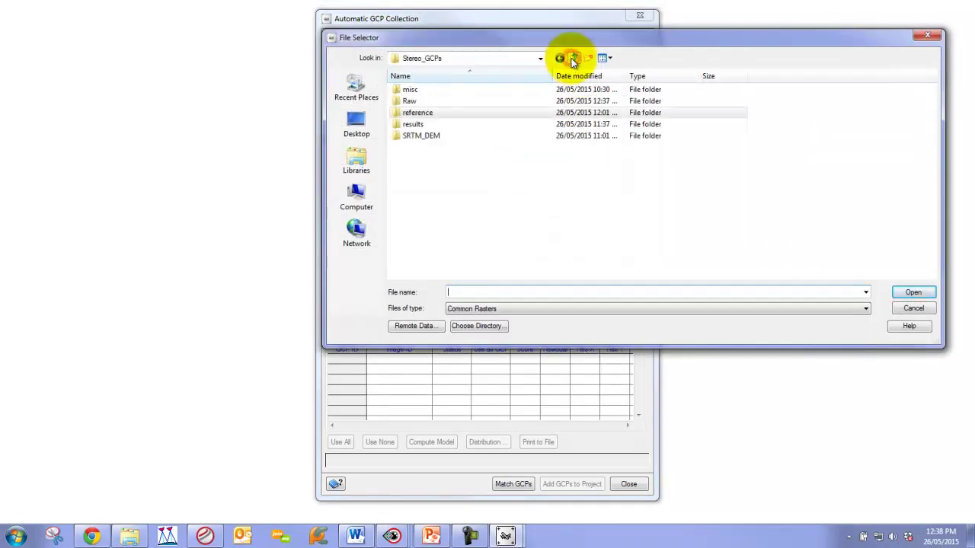
{"action": "double_click", "coordinate": [416, 137]}
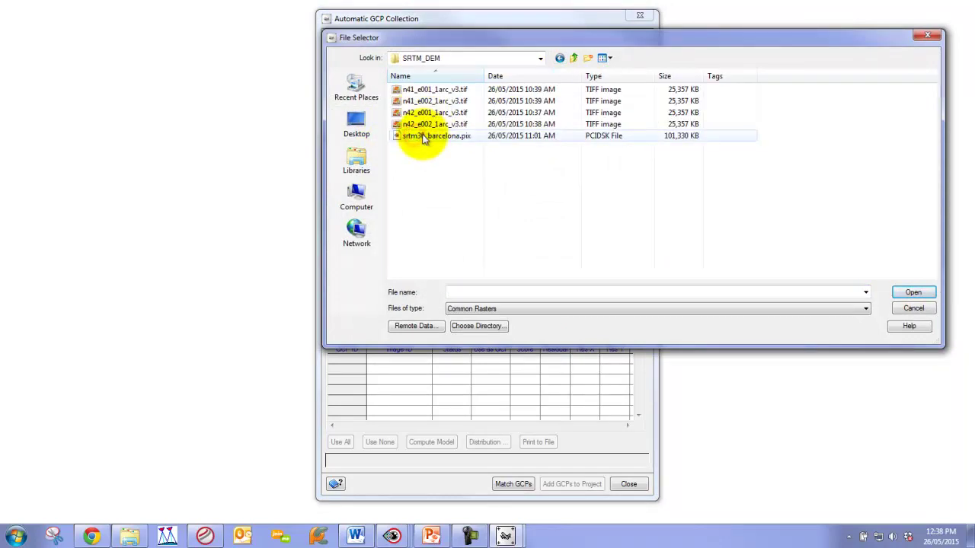
{"action": "left_click", "coordinate": [423, 136]}
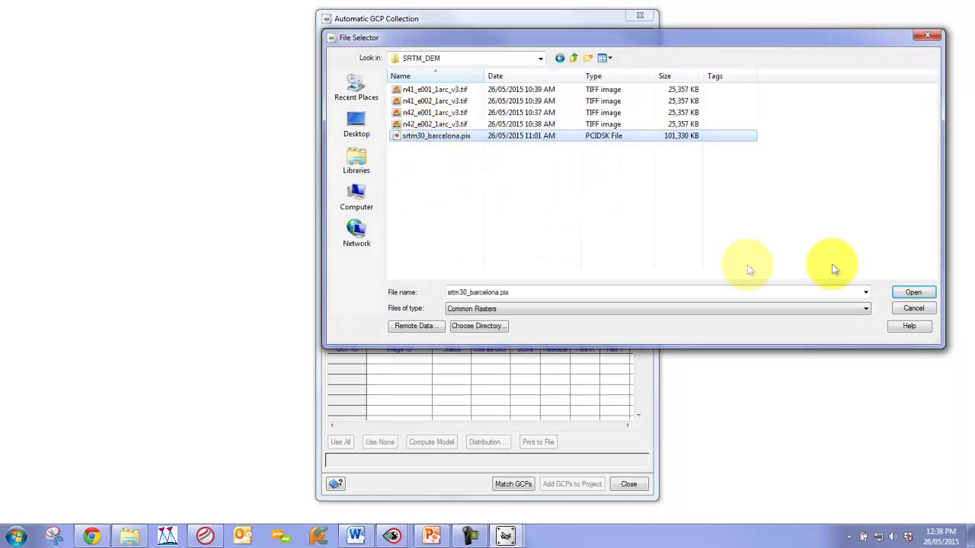
{"action": "left_click", "coordinate": [911, 294]}
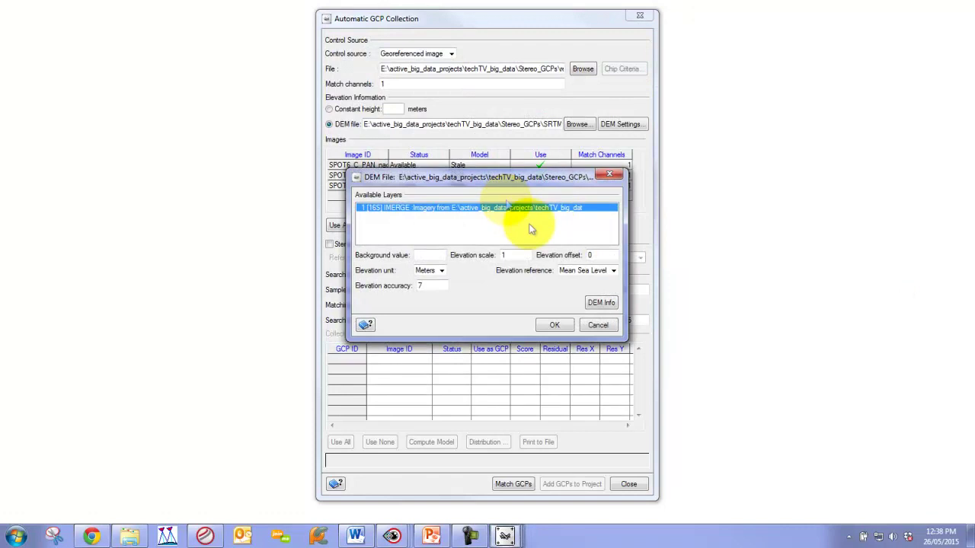
{"action": "left_click", "coordinate": [564, 328]}
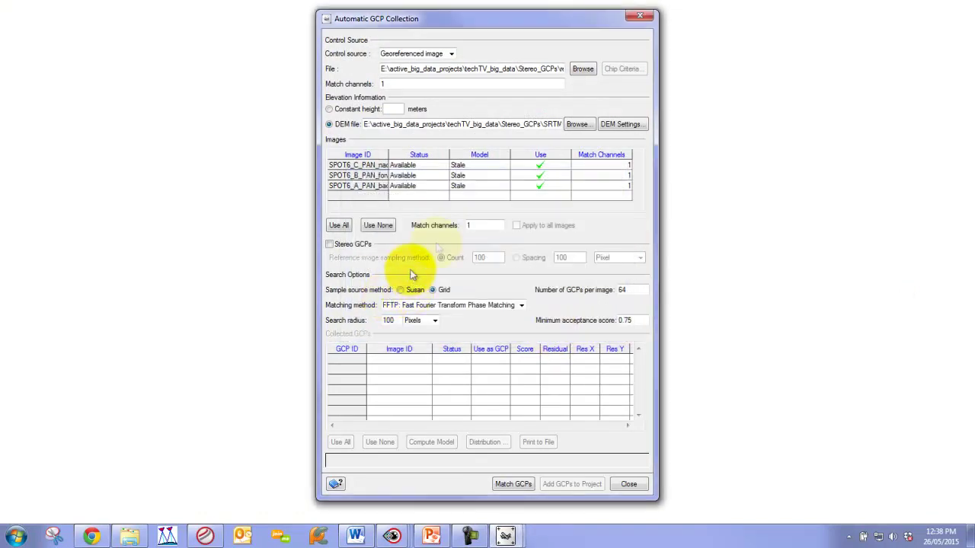
Enable stereo GCPs with sampling count 150 and a 500-pixel search radius, then match GCPs.
{"action": "left_click", "coordinate": [328, 244]}
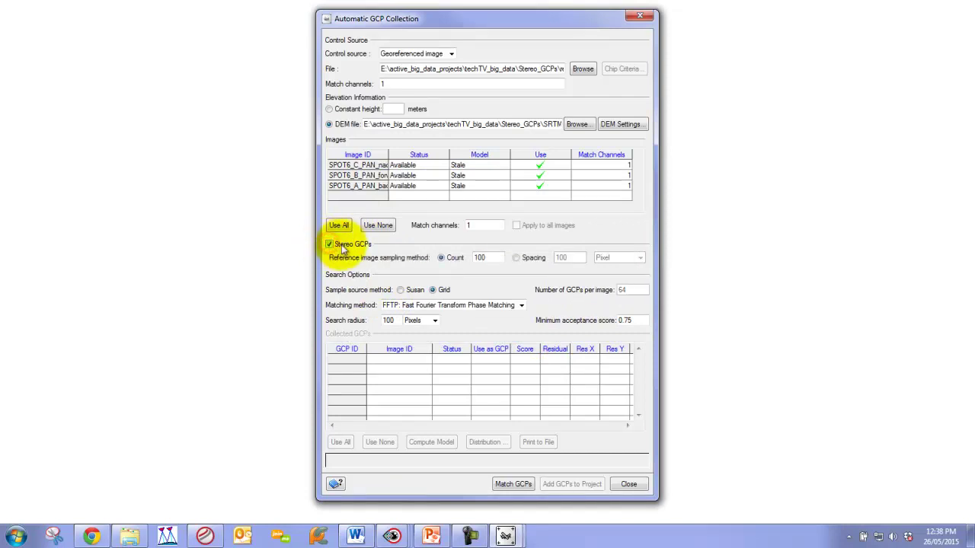
{"action": "double_click", "coordinate": [481, 258]}
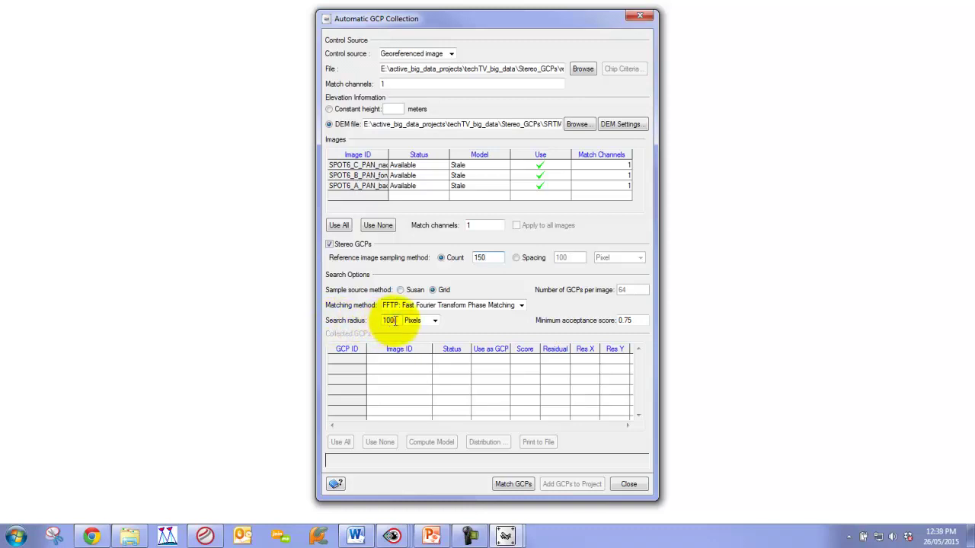
{"action": "double_click", "coordinate": [390, 320]}
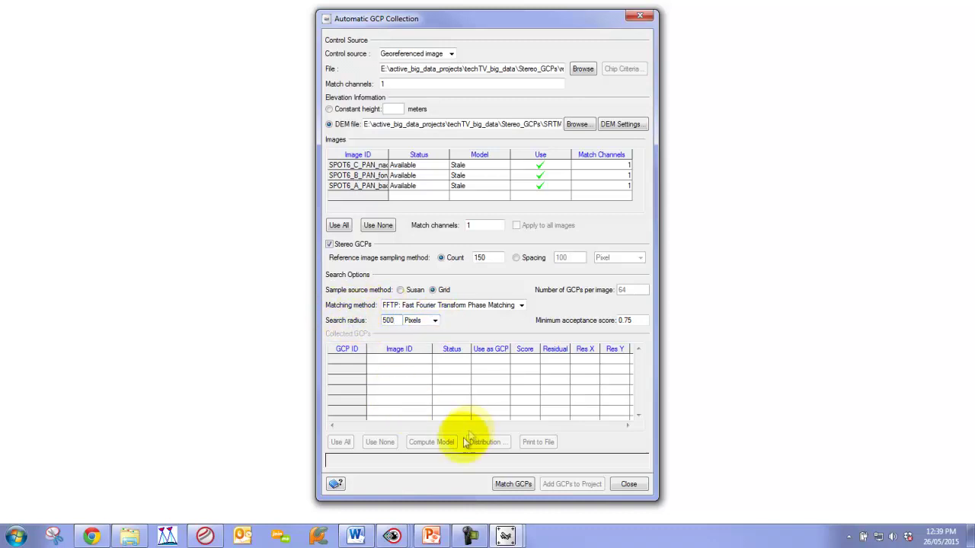
{"action": "left_click", "coordinate": [513, 485]}
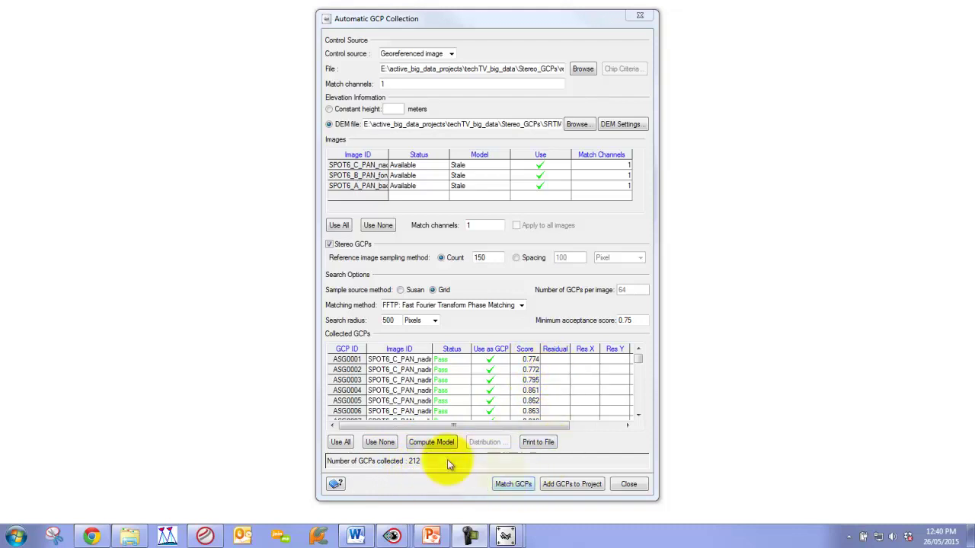
Exclude outlier ASG0074 after sorting by residual, recompute, and add the 211 GCPs to the project.
{"action": "left_click", "coordinate": [431, 442]}
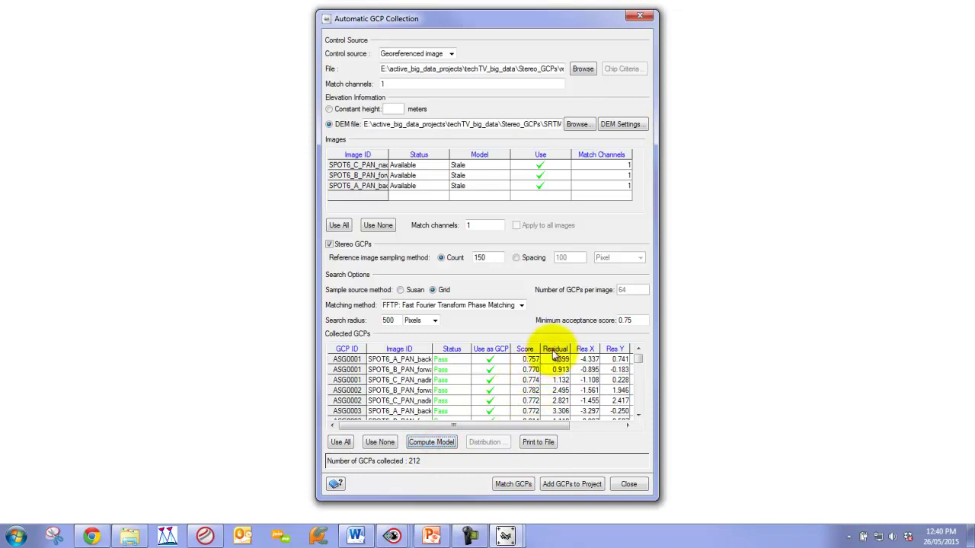
{"action": "left_click", "coordinate": [556, 349]}
{"action": "left_click", "coordinate": [476, 361]}
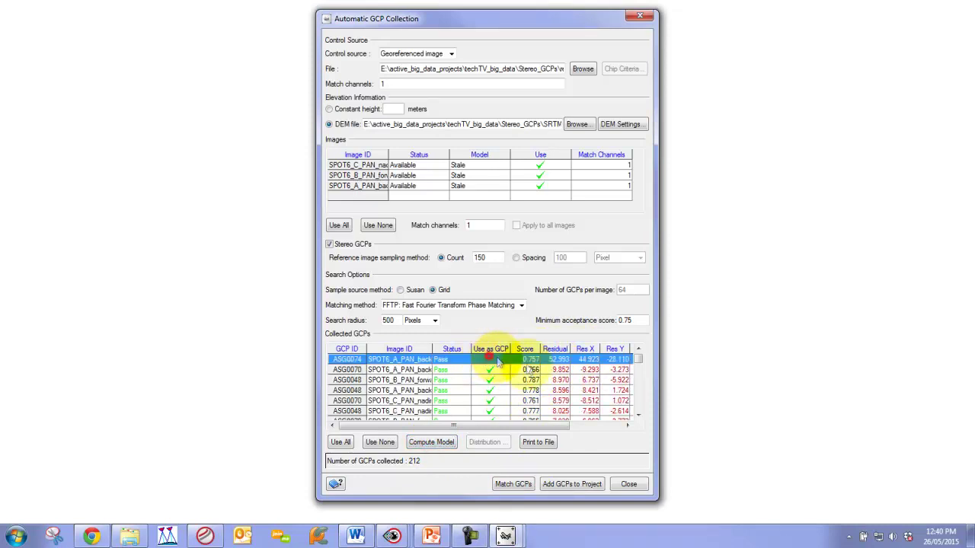
{"action": "left_click", "coordinate": [436, 448]}
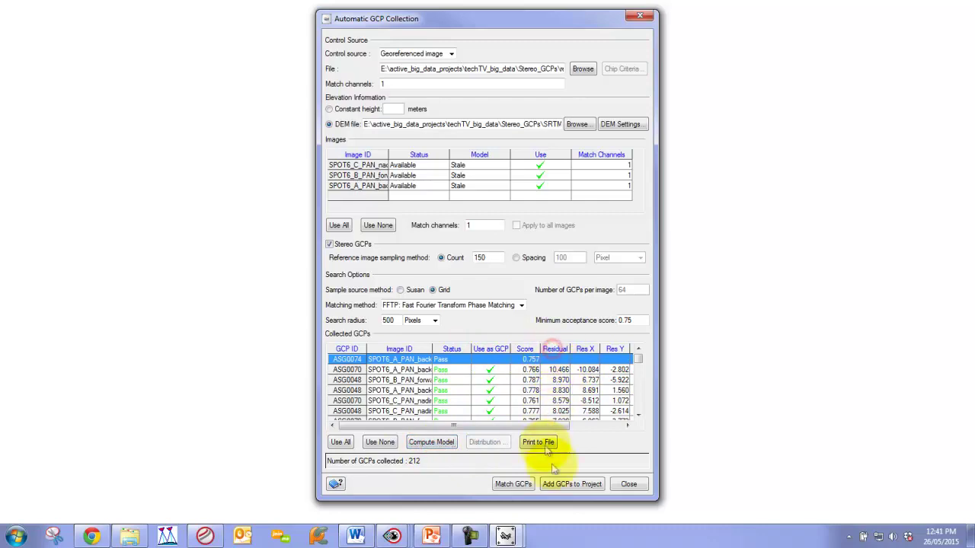
{"action": "left_click", "coordinate": [579, 485]}
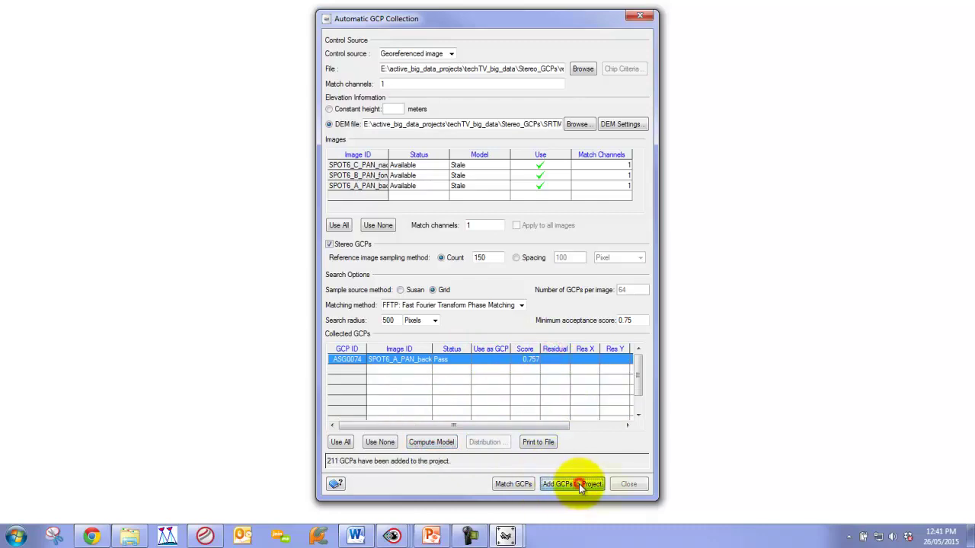
{"action": "left_click", "coordinate": [629, 483]}
{"action": "left_click", "coordinate": [626, 176]}
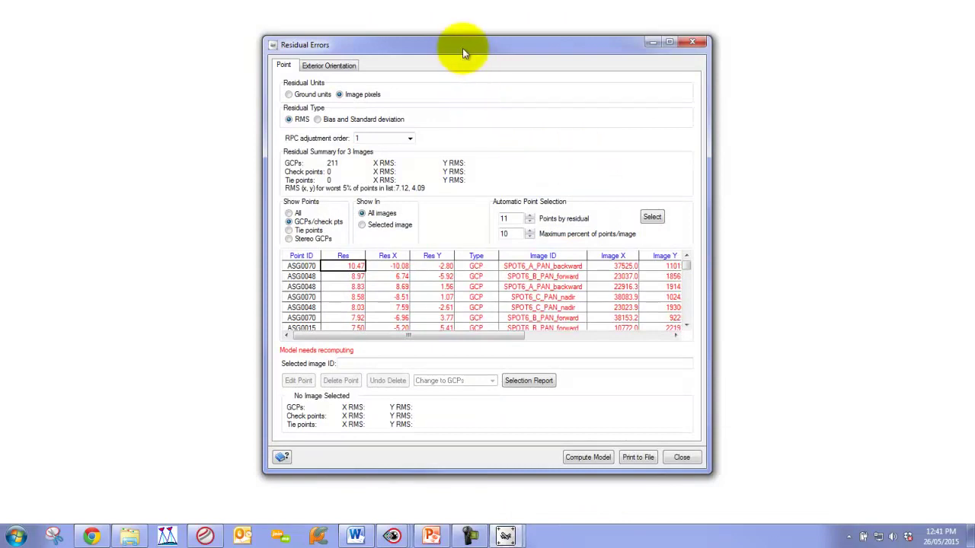
Recompute the model and delete the highest-residual points from ASG0070 down to ASG0008.
{"action": "left_click", "coordinate": [587, 457]}
{"action": "left_click", "coordinate": [486, 275]}
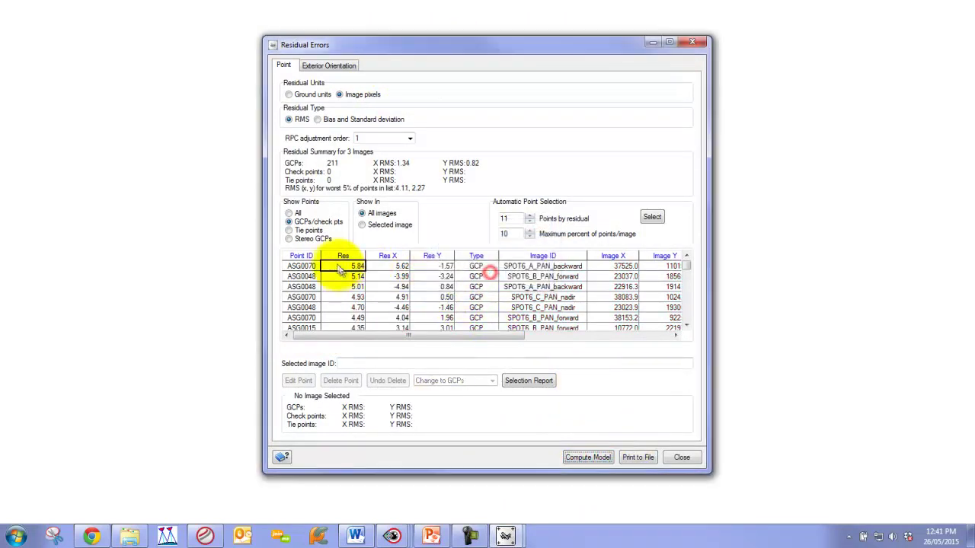
{"action": "left_click", "coordinate": [346, 256]}
{"action": "left_click", "coordinate": [356, 257]}
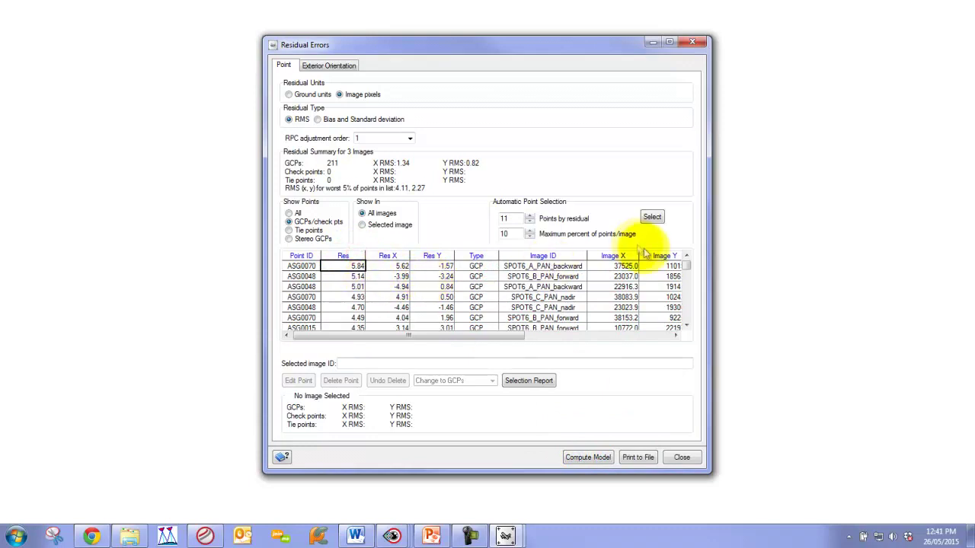
{"action": "left_click", "coordinate": [293, 266]}
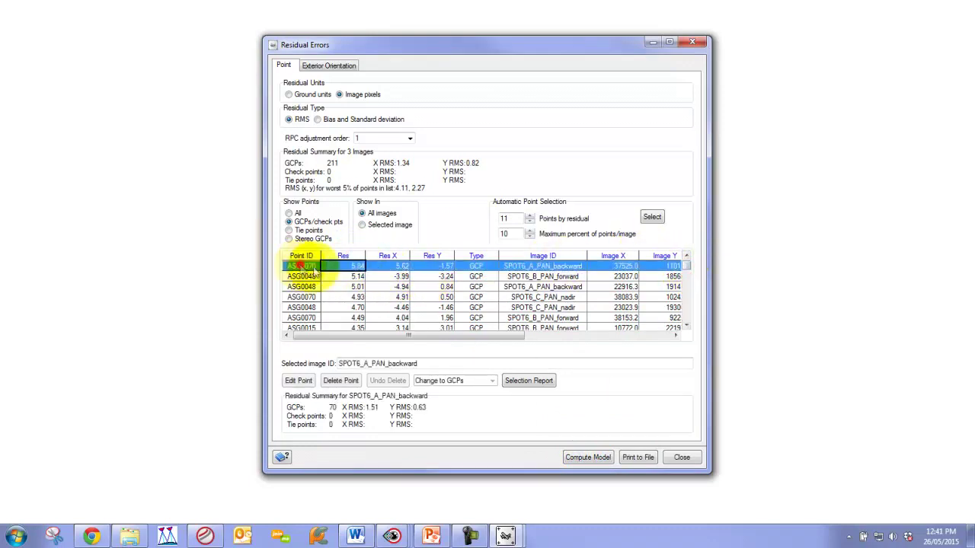
{"action": "left_click_drag", "start_coordinate": [689, 273], "coordinate": [686, 280]}
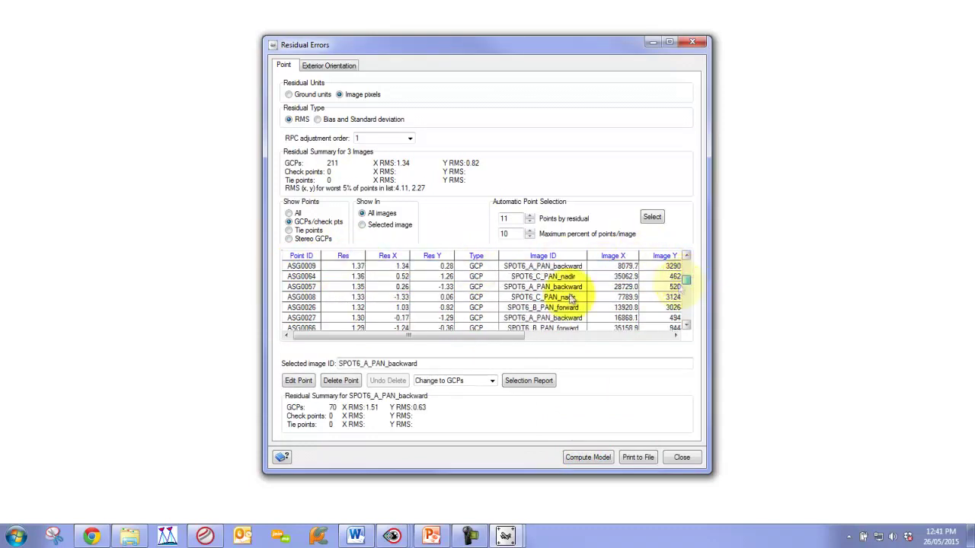
{"action": "left_click", "coordinate": [297, 297], "text": "shift"}
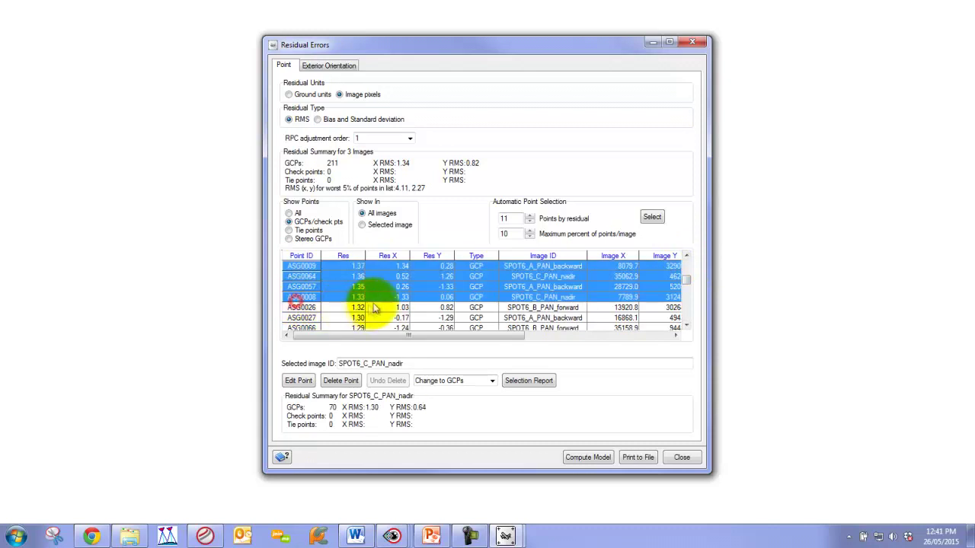
{"action": "left_click", "coordinate": [339, 384]}
{"action": "left_click", "coordinate": [463, 275]}
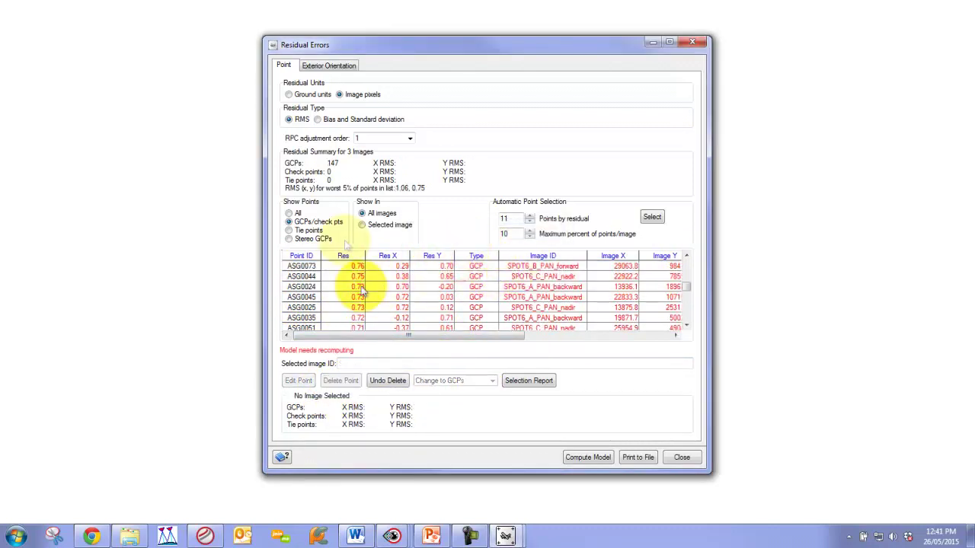
Recompute the model to X RMS 0.57 and Y RMS 0.42, then close the report.
{"action": "left_click", "coordinate": [588, 457]}
{"action": "left_click", "coordinate": [485, 274]}
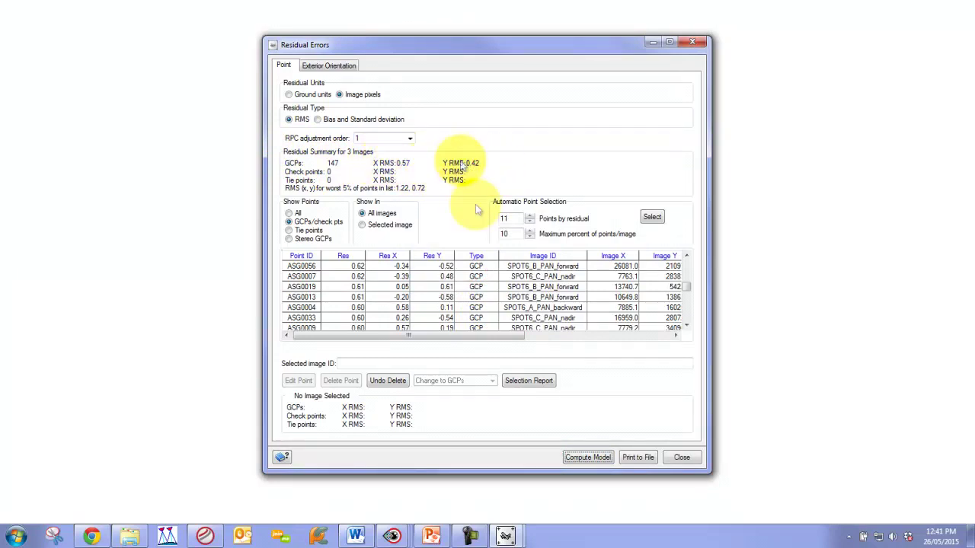
{"action": "left_click_drag", "start_coordinate": [688, 288], "coordinate": [685, 263]}
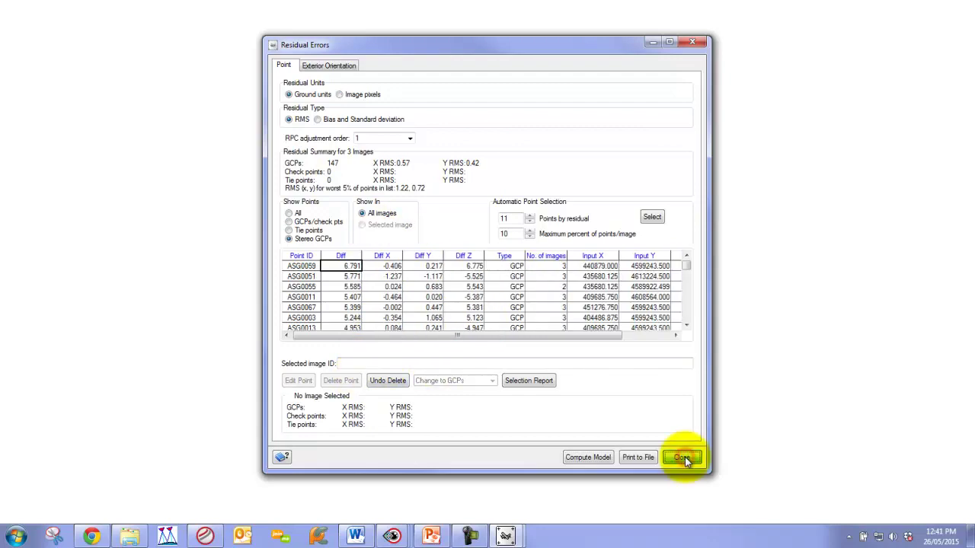
{"action": "left_click", "coordinate": [684, 458]}
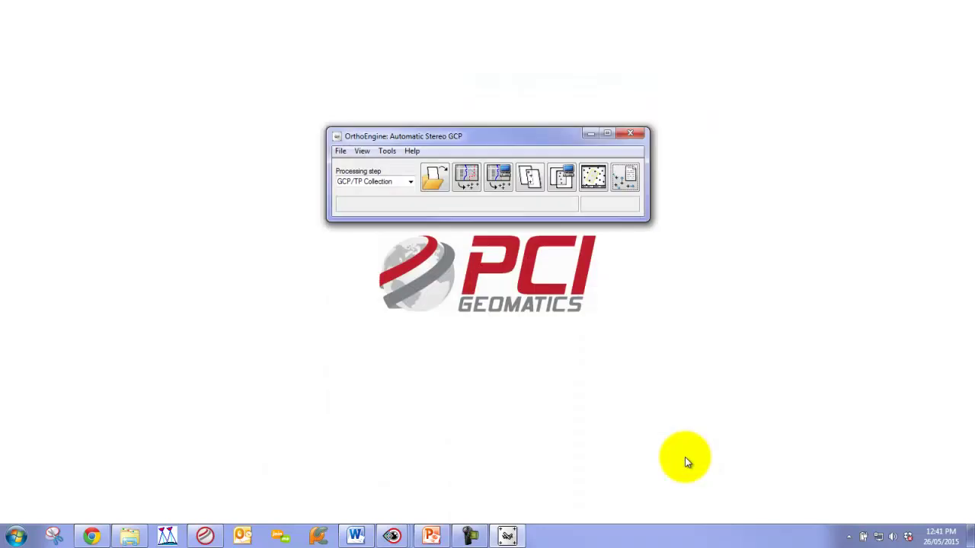
Start manual GCP collection and open SPOT6_C_PAN_nadir and SPOT6_B_PAN_forward in viewers.
{"action": "left_click", "coordinate": [468, 177]}
{"action": "double_click", "coordinate": [414, 202]}
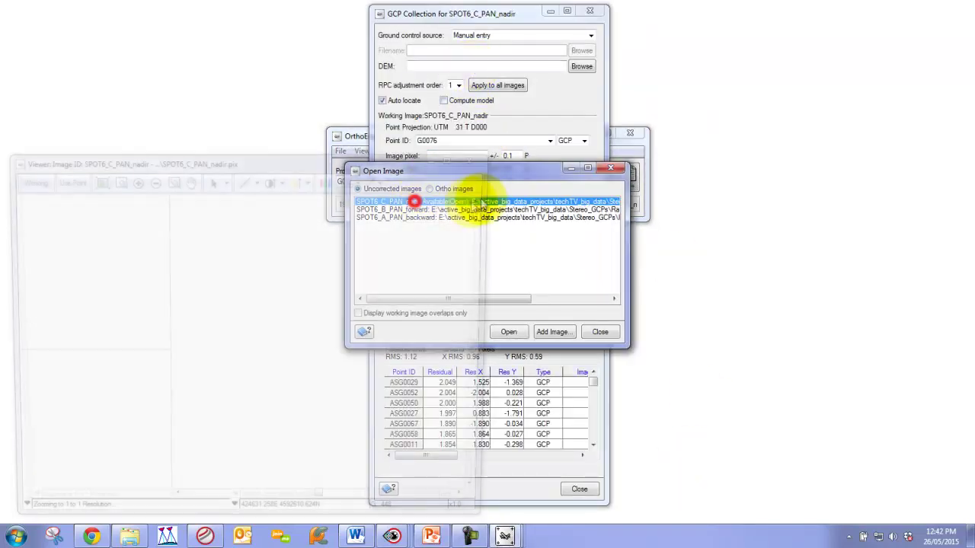
{"action": "left_click_drag", "start_coordinate": [405, 169], "coordinate": [625, 167]}
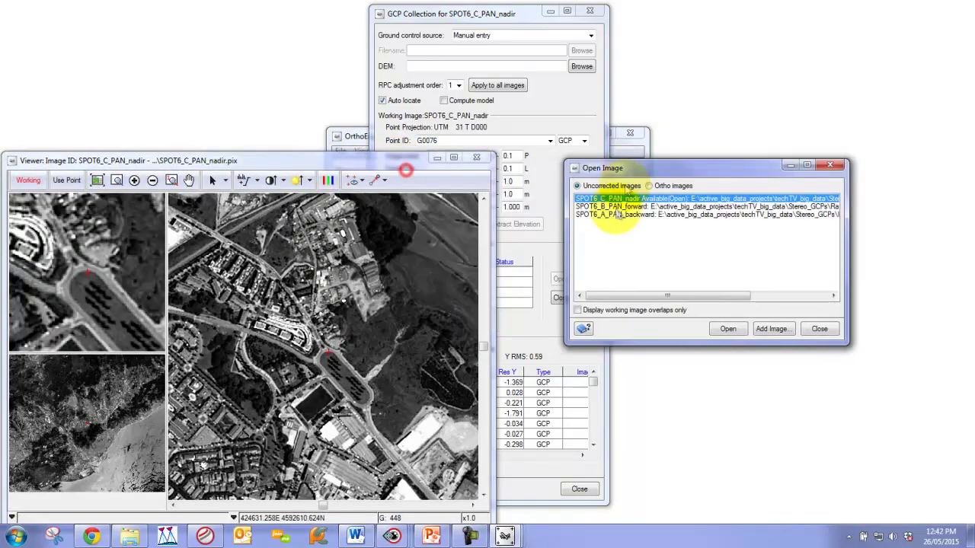
{"action": "left_click", "coordinate": [623, 207]}
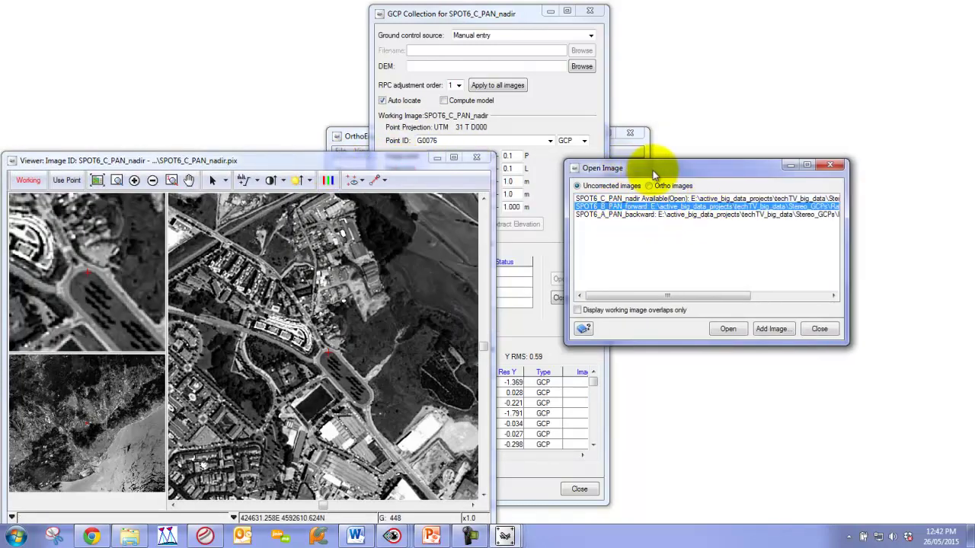
{"action": "left_click_drag", "start_coordinate": [652, 170], "coordinate": [741, 140]}
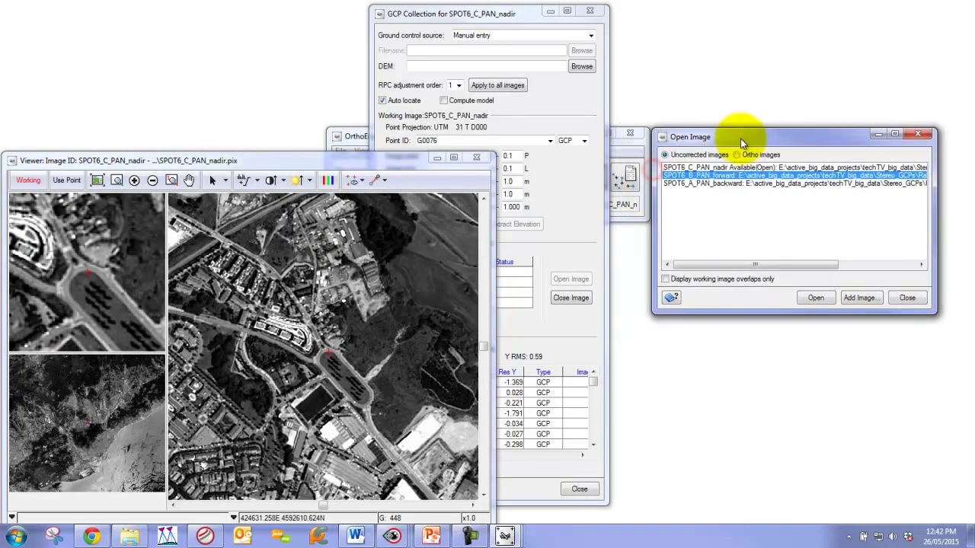
{"action": "double_click", "coordinate": [705, 178]}
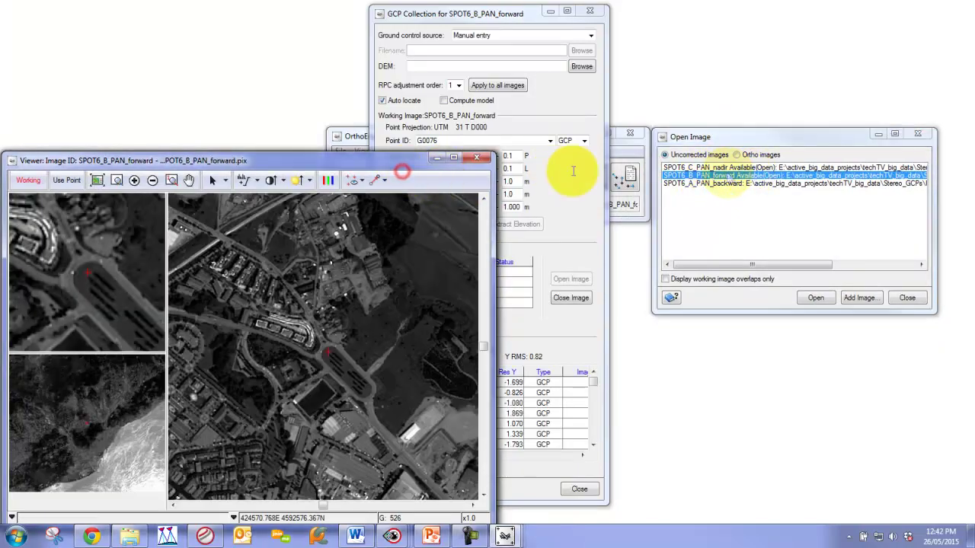
Arrange the nadir and forward viewers side by side and open SPOT6_A_PAN_backward.
{"action": "left_click_drag", "start_coordinate": [387, 168], "coordinate": [884, 163]}
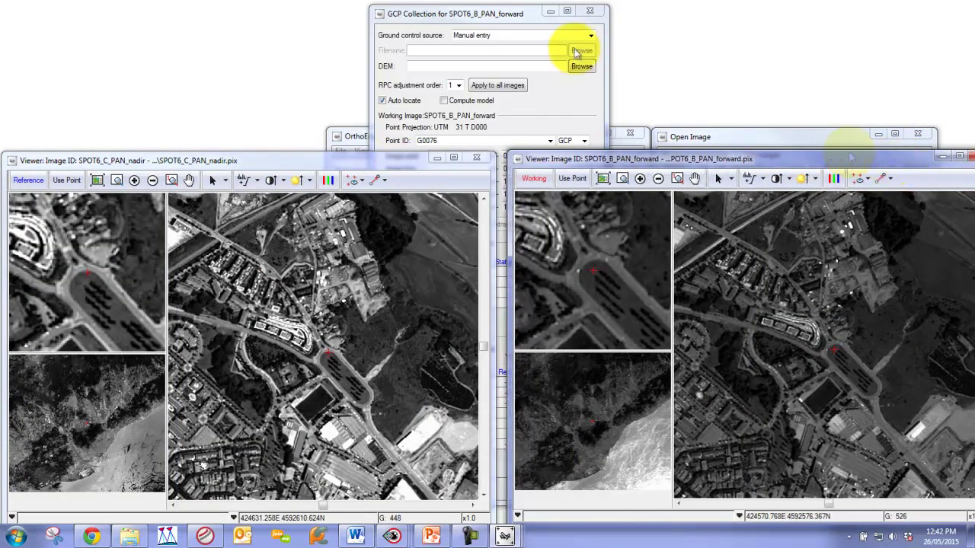
{"action": "left_click_drag", "start_coordinate": [484, 16], "coordinate": [109, 21]}
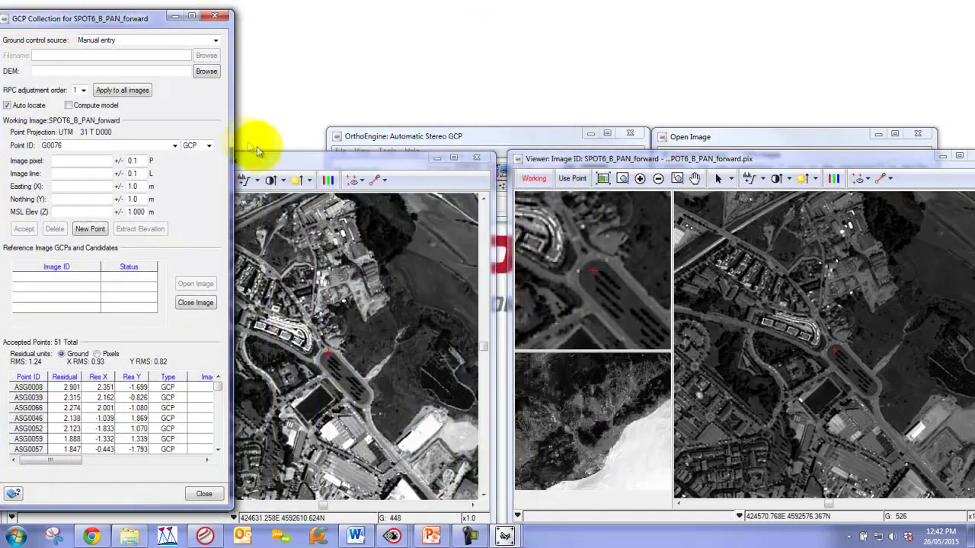
{"action": "left_click_drag", "start_coordinate": [274, 164], "coordinate": [288, 162]}
{"action": "left_click", "coordinate": [114, 31]}
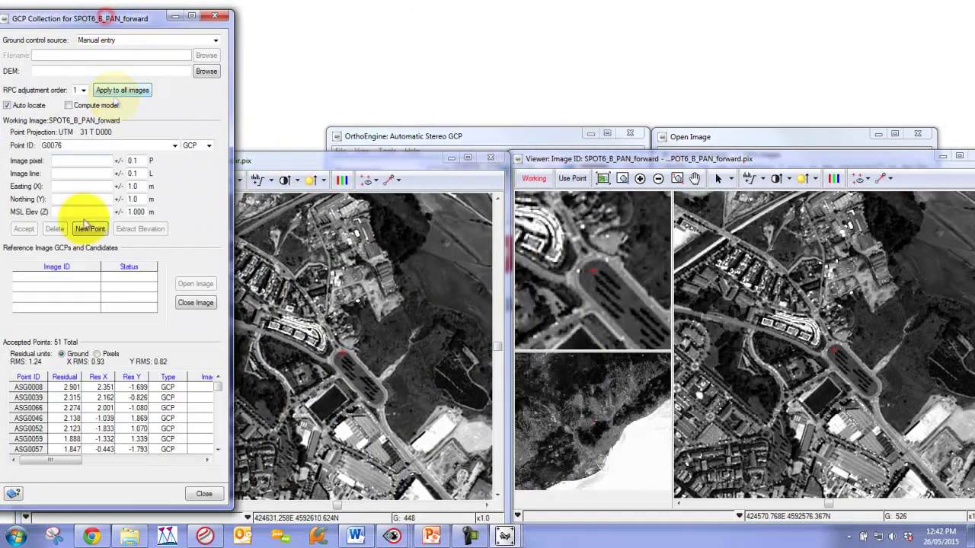
{"action": "left_click", "coordinate": [697, 138]}
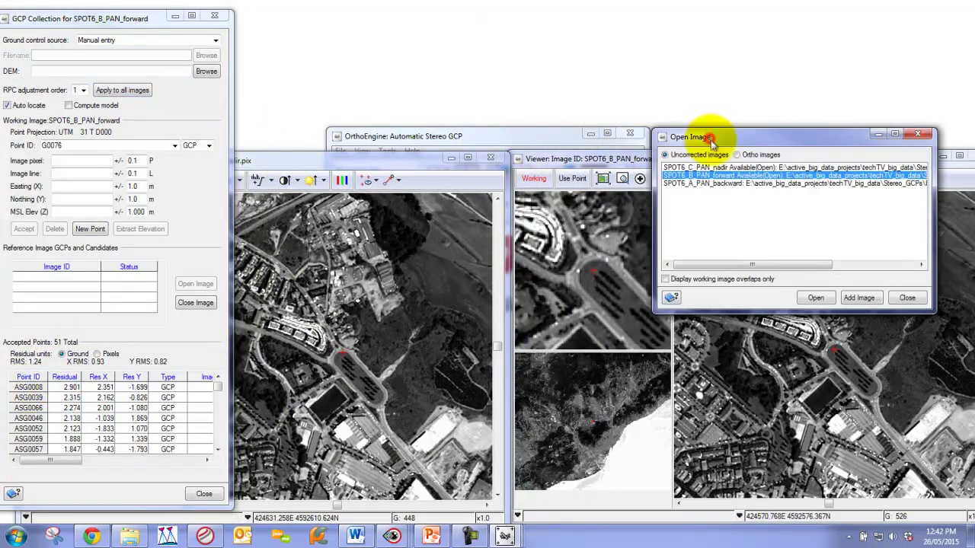
{"action": "left_click", "coordinate": [704, 184]}
{"action": "double_click", "coordinate": [704, 185]}
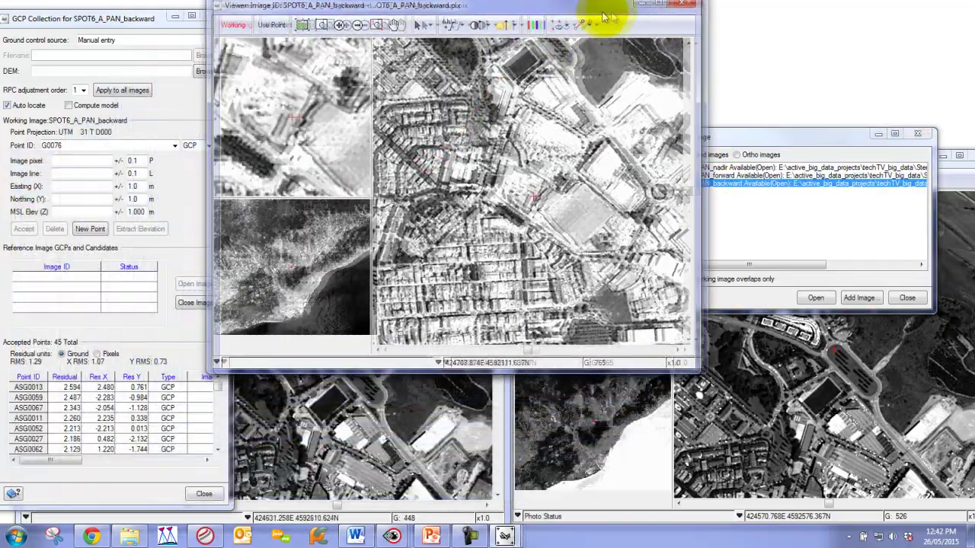
Check GCP ASG0059 across the three SPOT6 viewers and close the image-opening window.
{"action": "left_click_drag", "start_coordinate": [605, 17], "coordinate": [692, 15]}
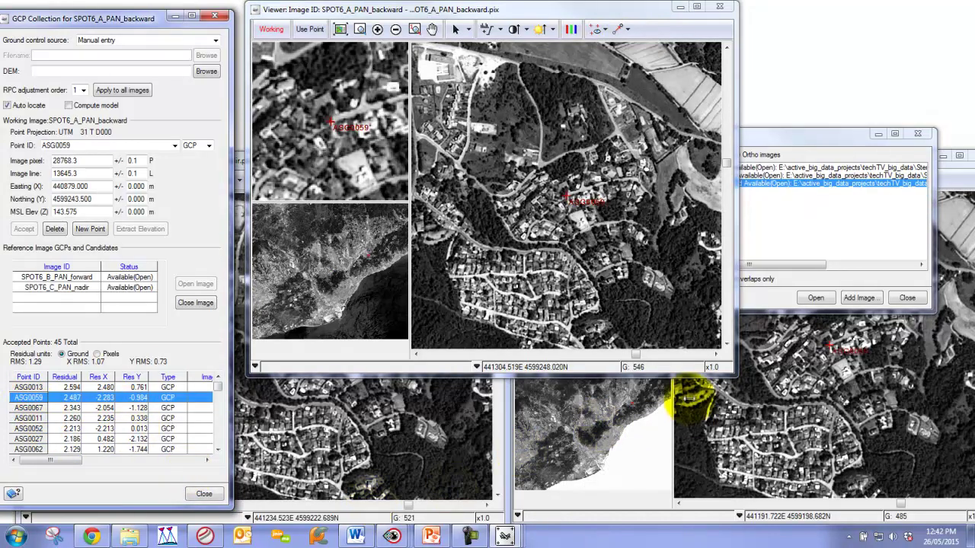
{"action": "left_click", "coordinate": [357, 456]}
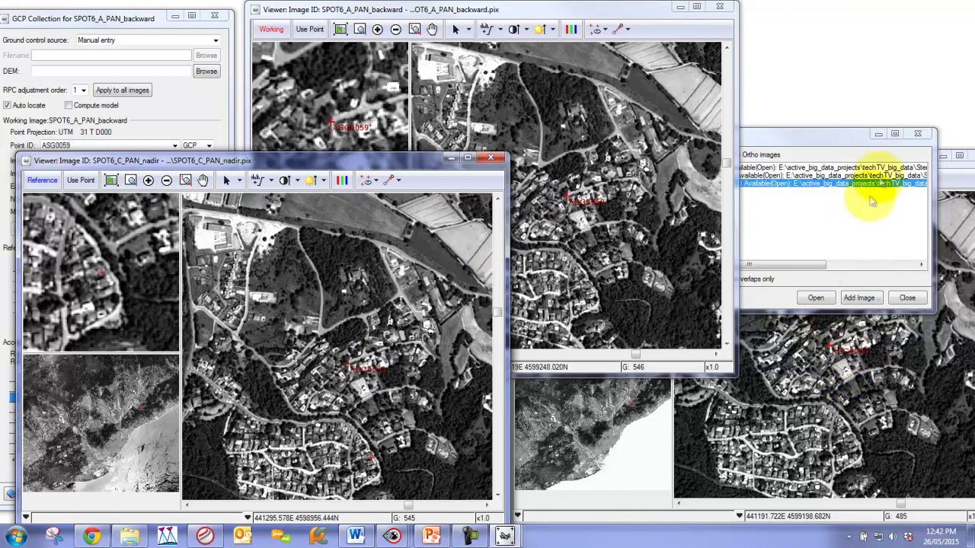
{"action": "left_click_drag", "start_coordinate": [866, 136], "coordinate": [871, 88]}
{"action": "left_click", "coordinate": [876, 87]}
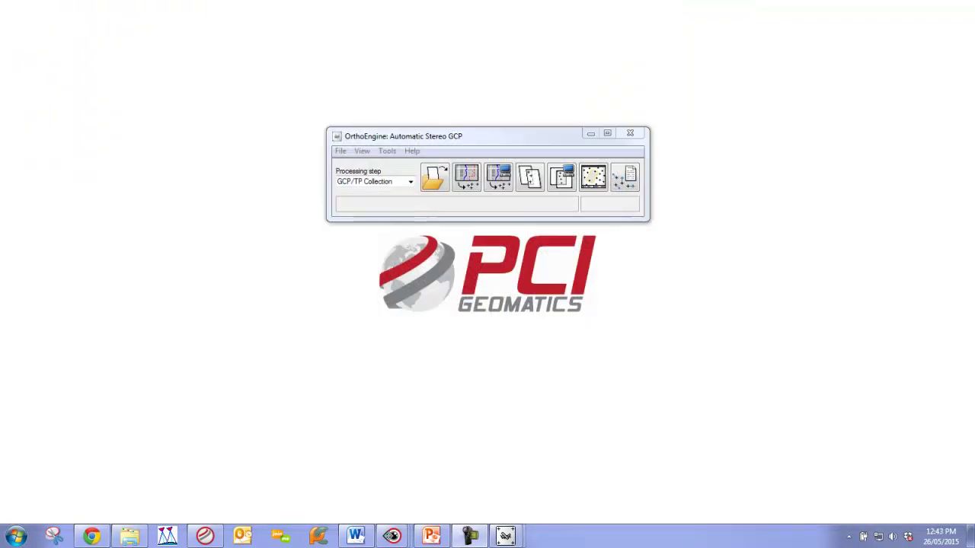
View the list of processing steps, then minimise OrthoEngine to reveal Geomatica Focus.
{"action": "left_click", "coordinate": [410, 182]}
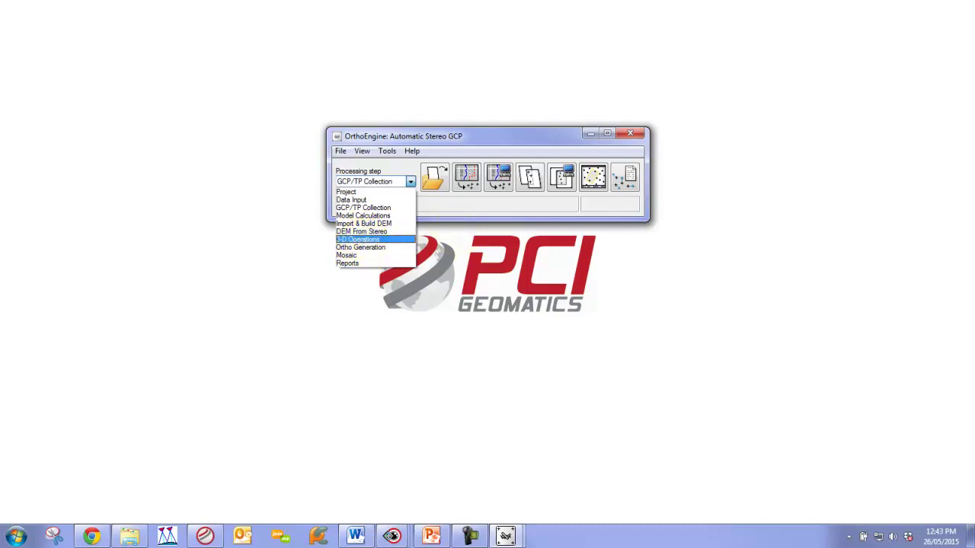
{"action": "left_click", "coordinate": [591, 133]}
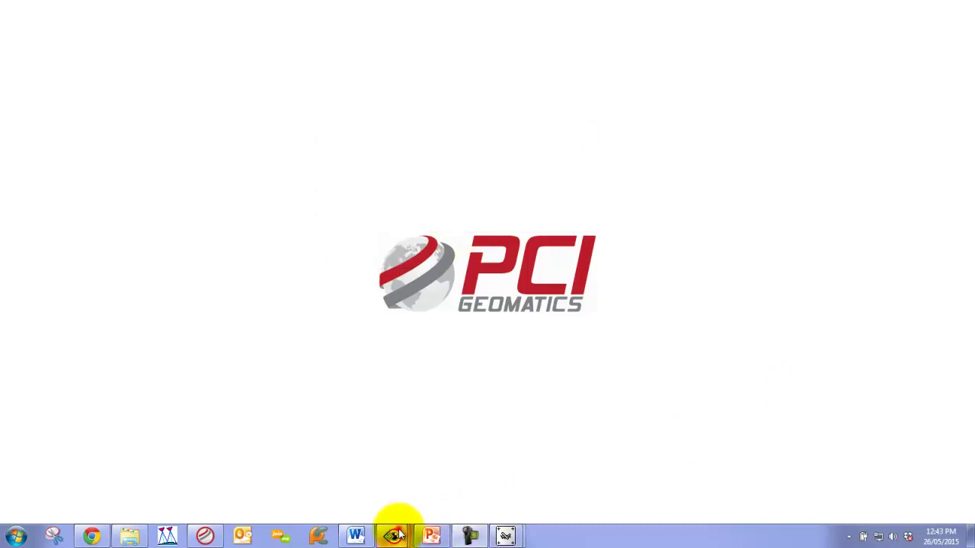
Zoom the TriStereo_geodem colour relief map in to 1:210,000 and pan across the terrain.
{"action": "mouse_move", "coordinate": [392, 536]}
{"action": "left_click", "coordinate": [393, 477]}
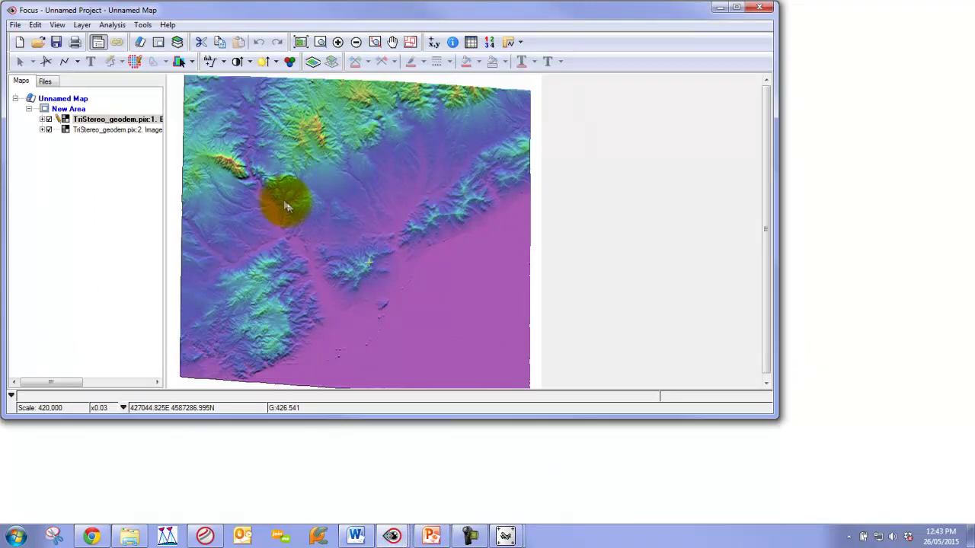
{"action": "scroll", "coordinate": [291, 192], "scroll_direction": "up", "scroll_amount": 1}
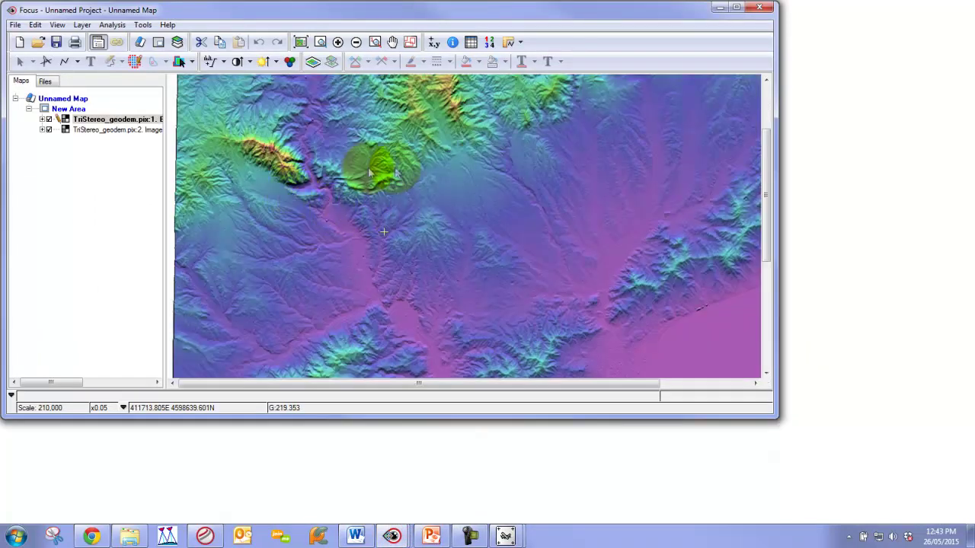
{"action": "left_click_drag", "start_coordinate": [436, 266], "coordinate": [409, 221]}
{"action": "left_click_drag", "start_coordinate": [485, 185], "coordinate": [427, 240]}
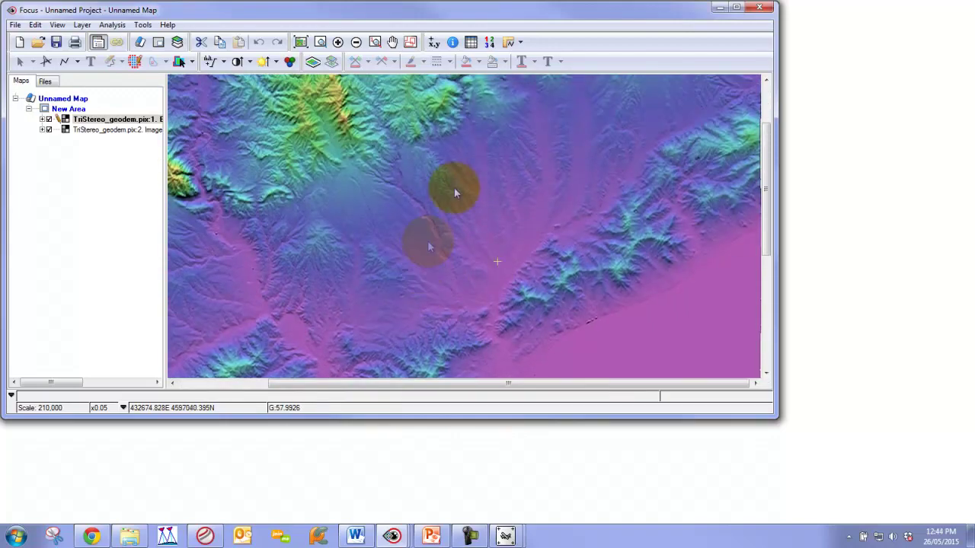
{"action": "left_click_drag", "start_coordinate": [452, 189], "coordinate": [403, 180]}
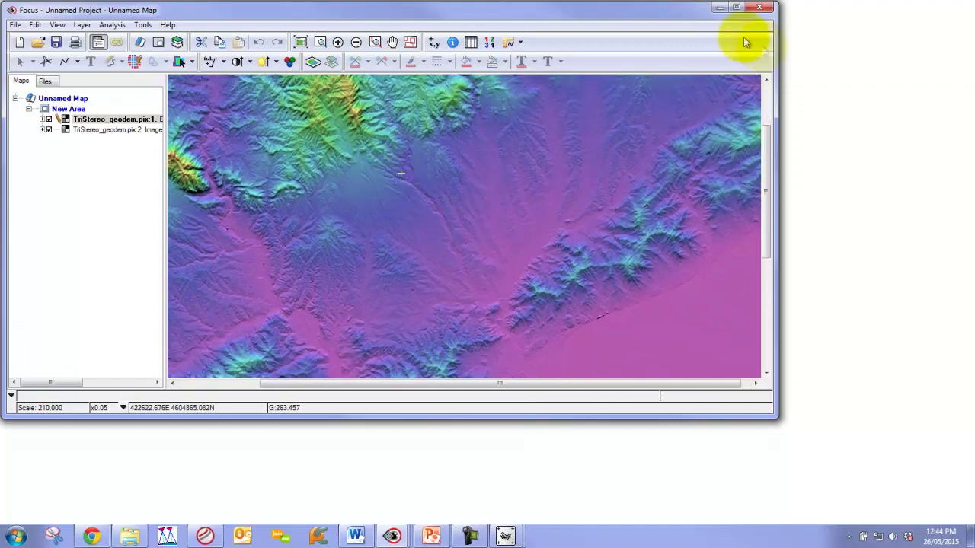
{"action": "mouse_move", "coordinate": [392, 536]}
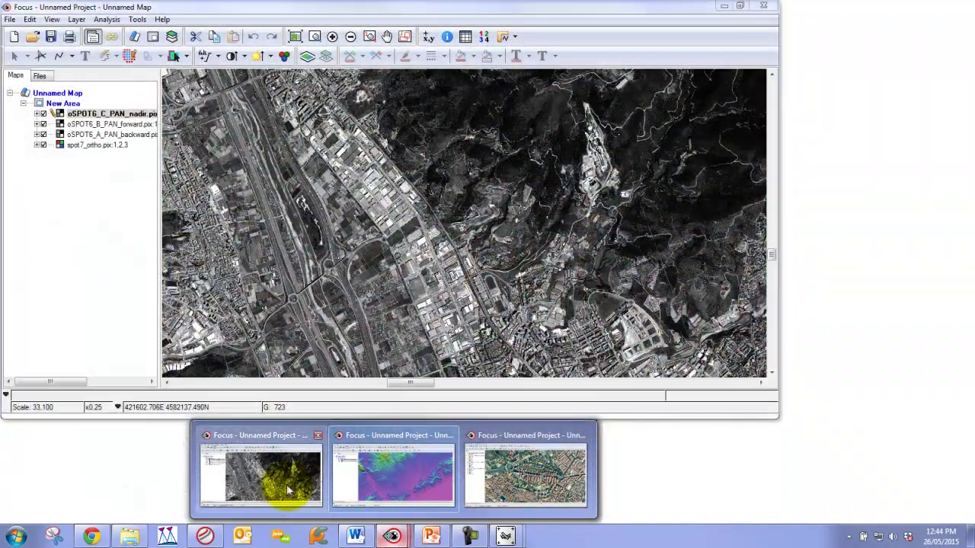
{"action": "left_click", "coordinate": [288, 489]}
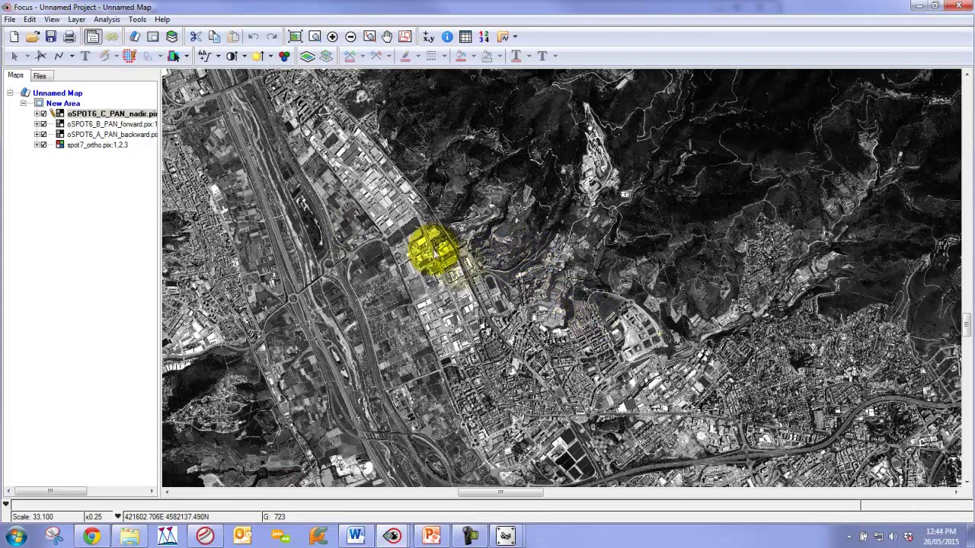
Zoom and pan the ortho map in to the roundabout and new housing area.
{"action": "left_click", "coordinate": [43, 114]}
{"action": "left_click", "coordinate": [43, 113]}
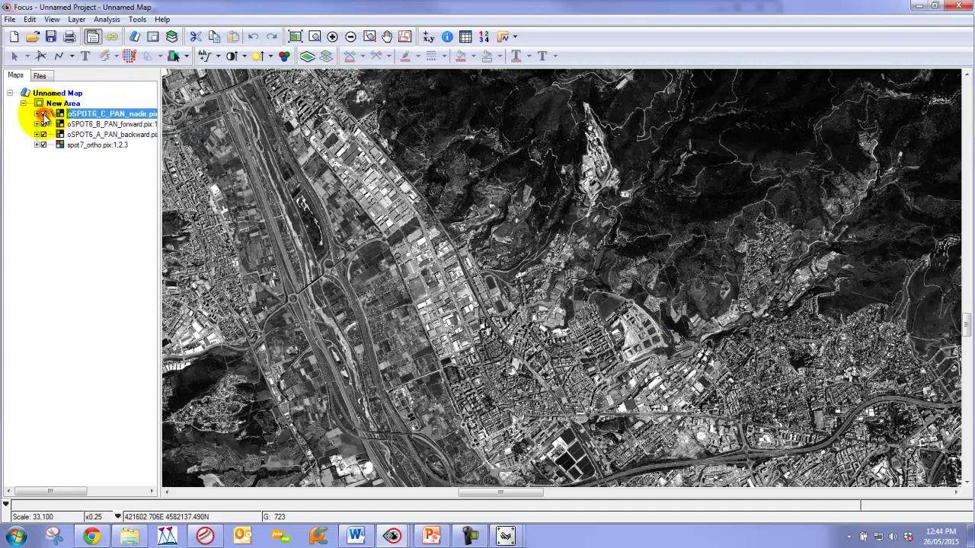
{"action": "scroll", "coordinate": [515, 217], "scroll_direction": "up", "scroll_amount": 1}
{"action": "left_click_drag", "start_coordinate": [623, 200], "coordinate": [609, 252]}
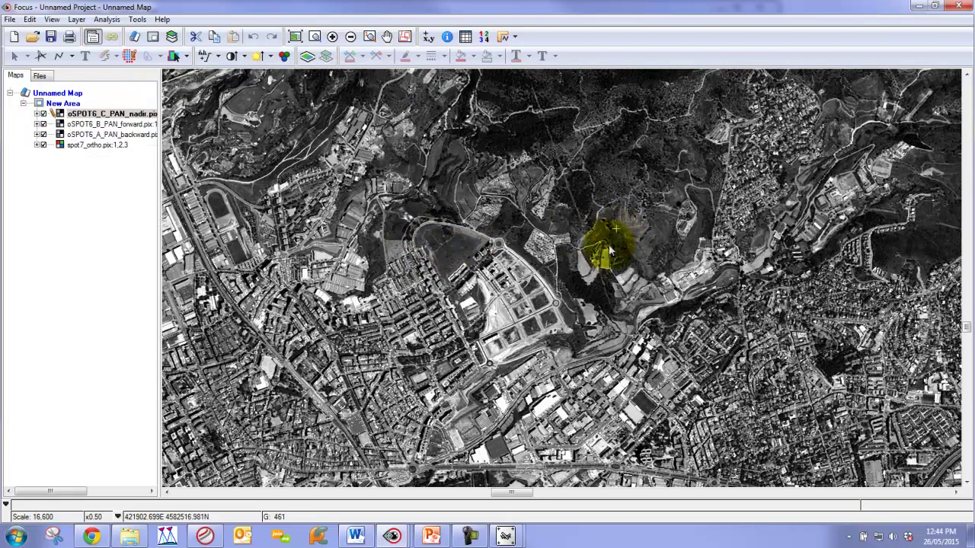
{"action": "scroll", "coordinate": [556, 303], "scroll_direction": "up", "scroll_amount": 2}
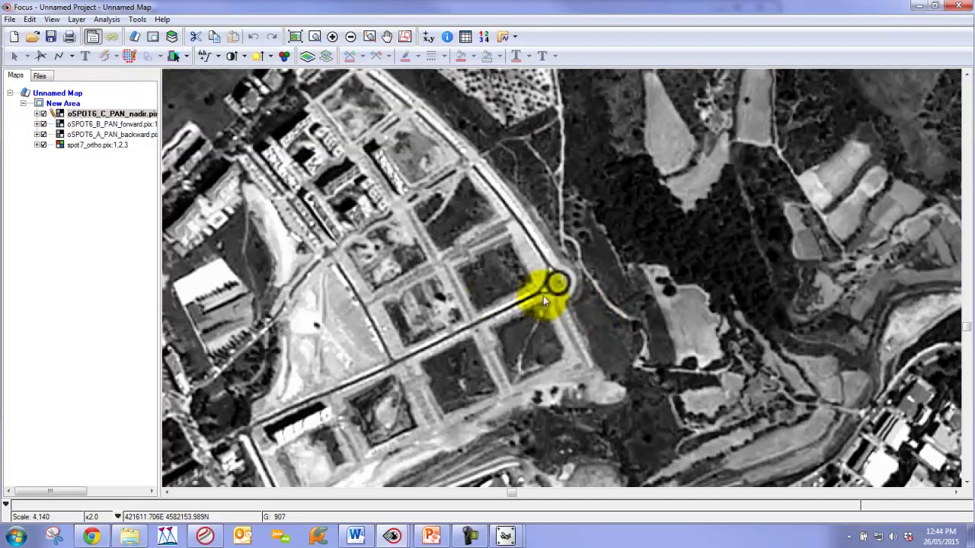
{"action": "scroll", "coordinate": [544, 282], "scroll_direction": "up", "scroll_amount": 1}
Hide the oSPOT6 nadir, forward and backward layers so spot7_ortho shows beneath.
{"action": "left_click", "coordinate": [43, 114]}
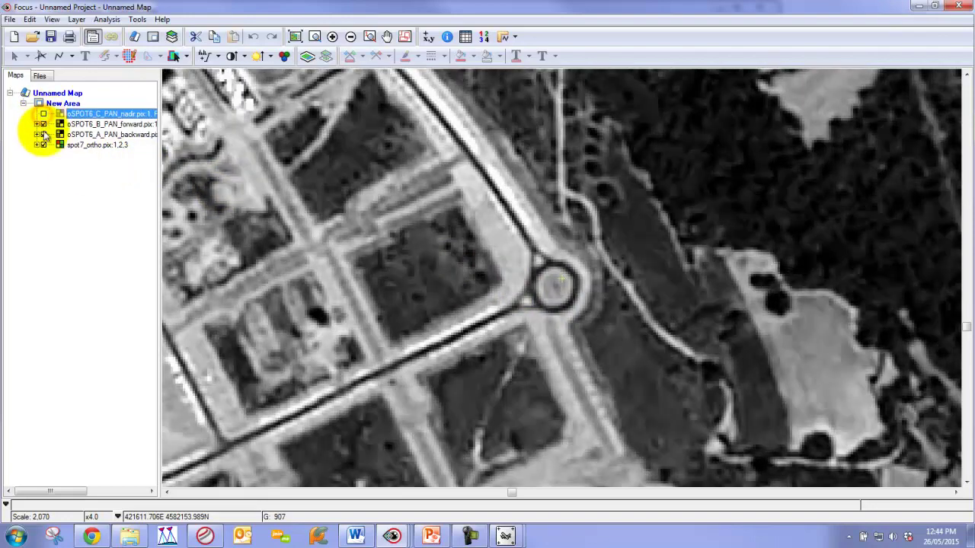
{"action": "left_click", "coordinate": [44, 125]}
{"action": "left_click", "coordinate": [44, 125]}
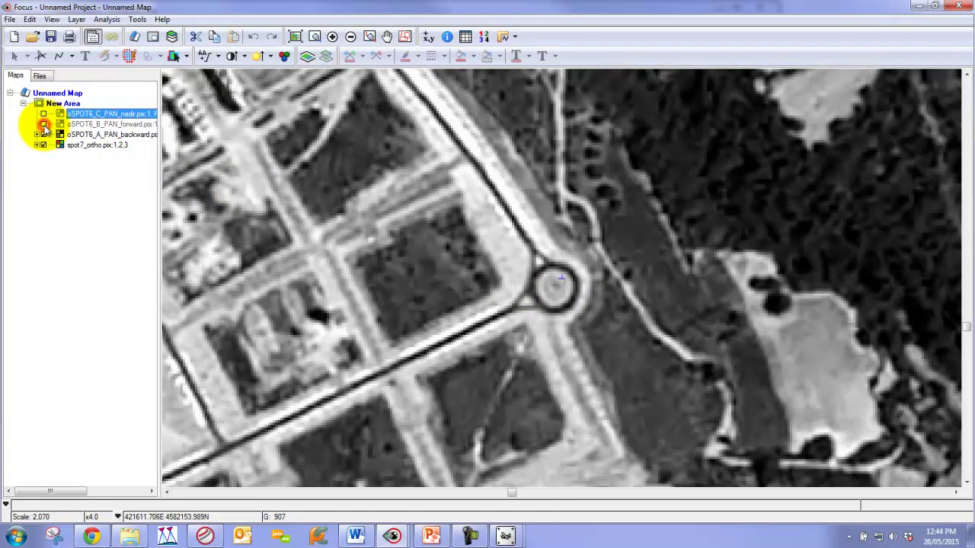
{"action": "left_click", "coordinate": [43, 135]}
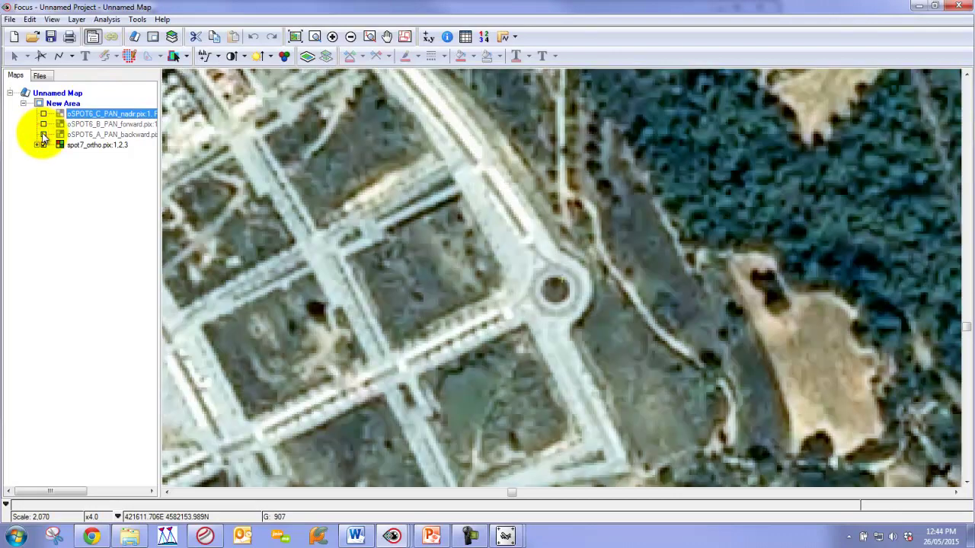
{"action": "left_click", "coordinate": [43, 134]}
{"action": "left_click", "coordinate": [43, 135]}
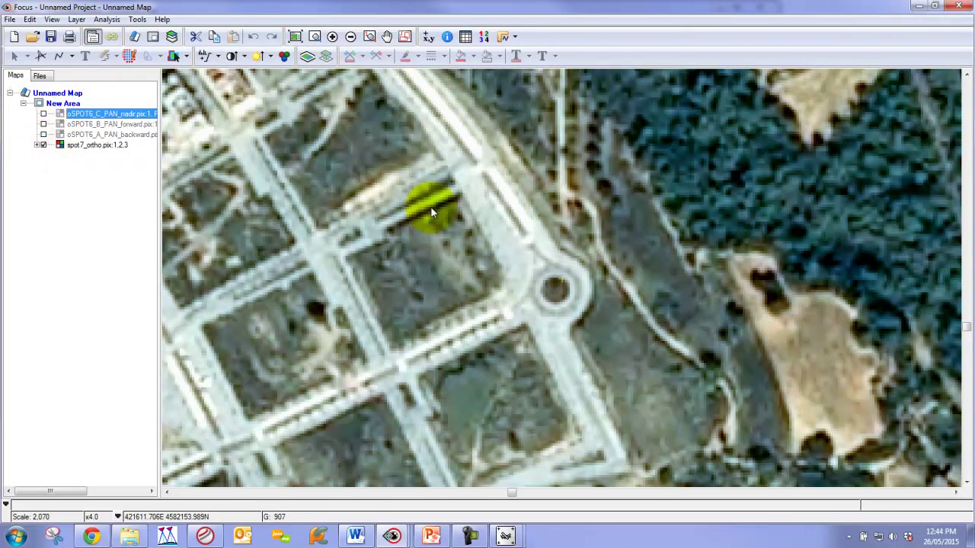